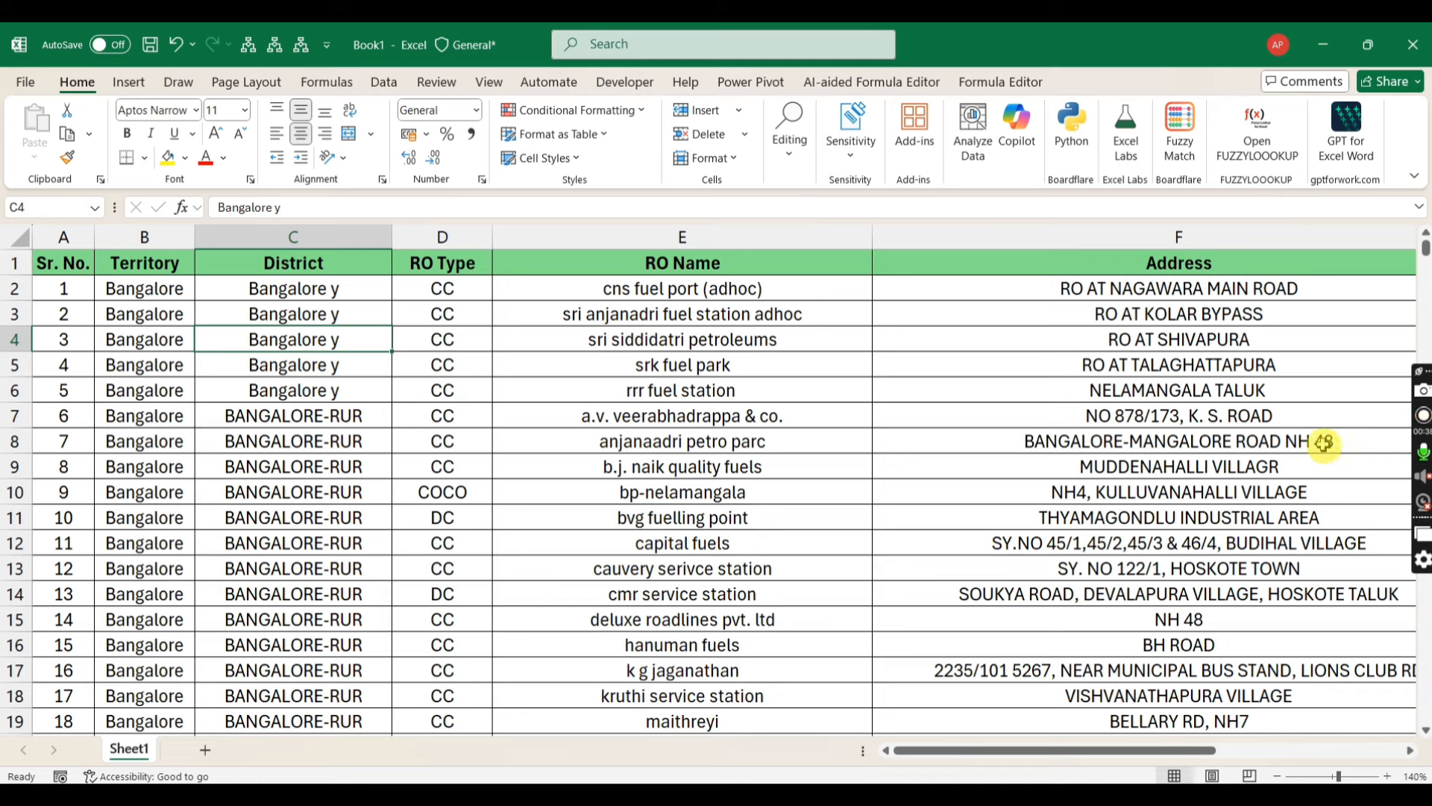
Load the fuel station table on Sheet1 into Power Query as a query from its table range
left_click(144, 237)
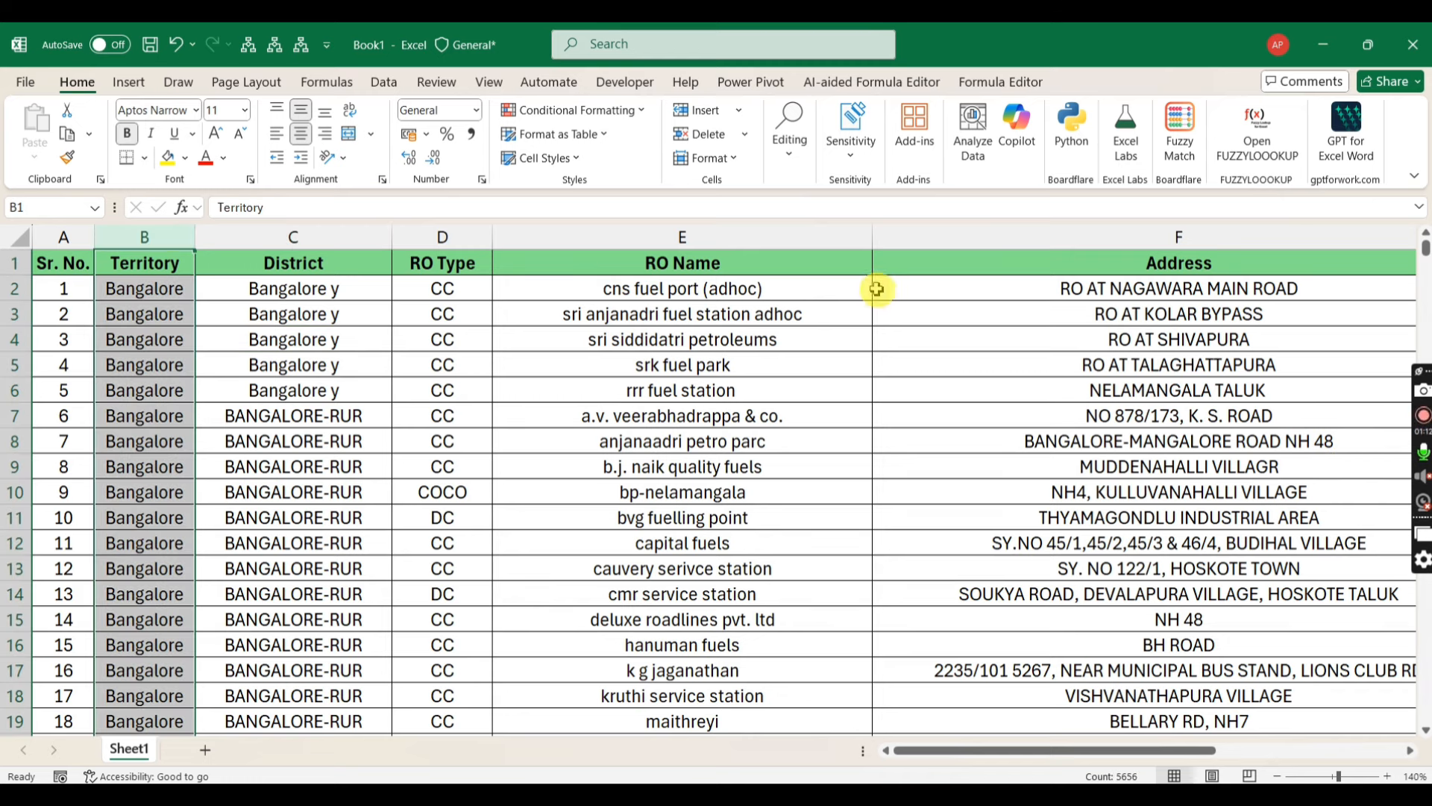
left_click(288, 285)
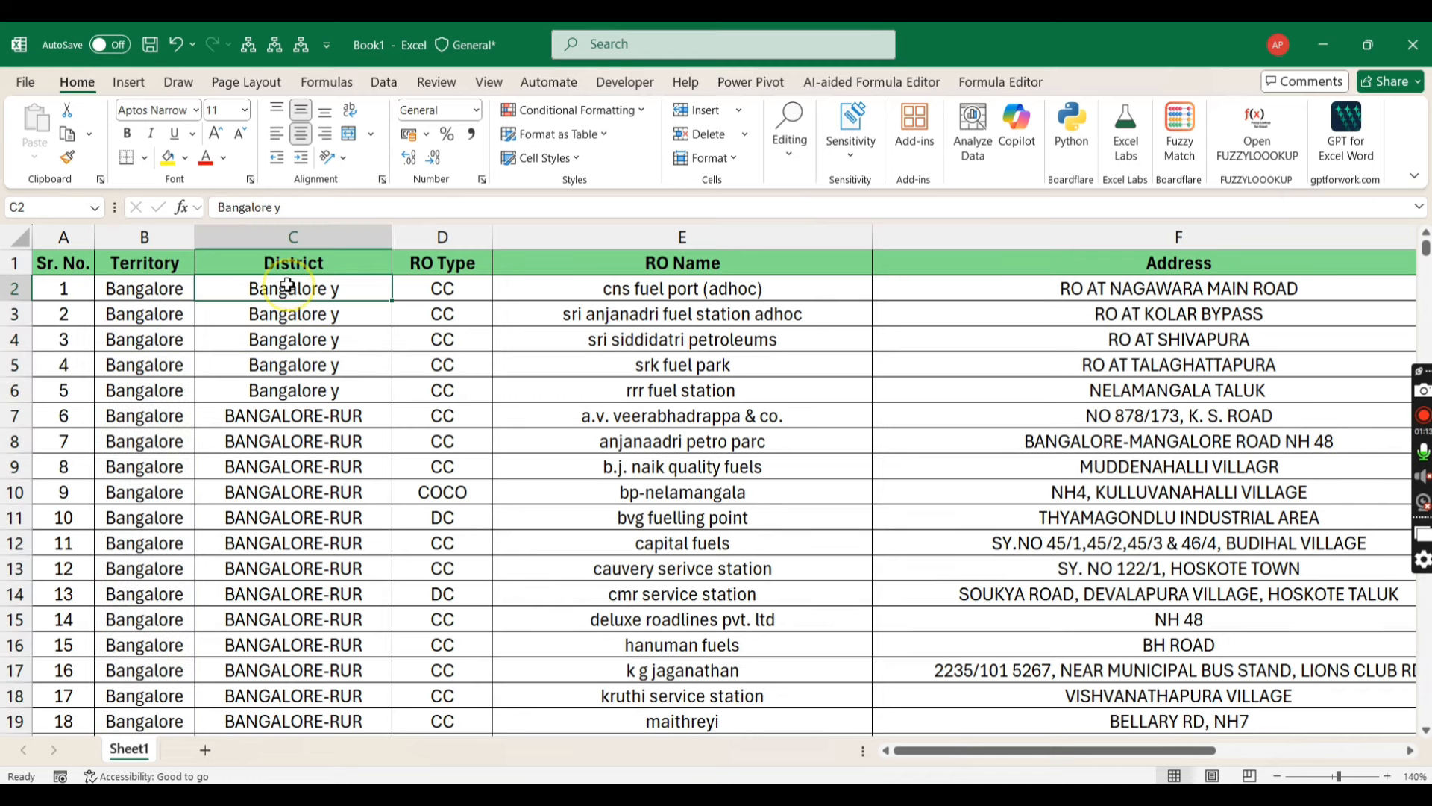
left_click(383, 81)
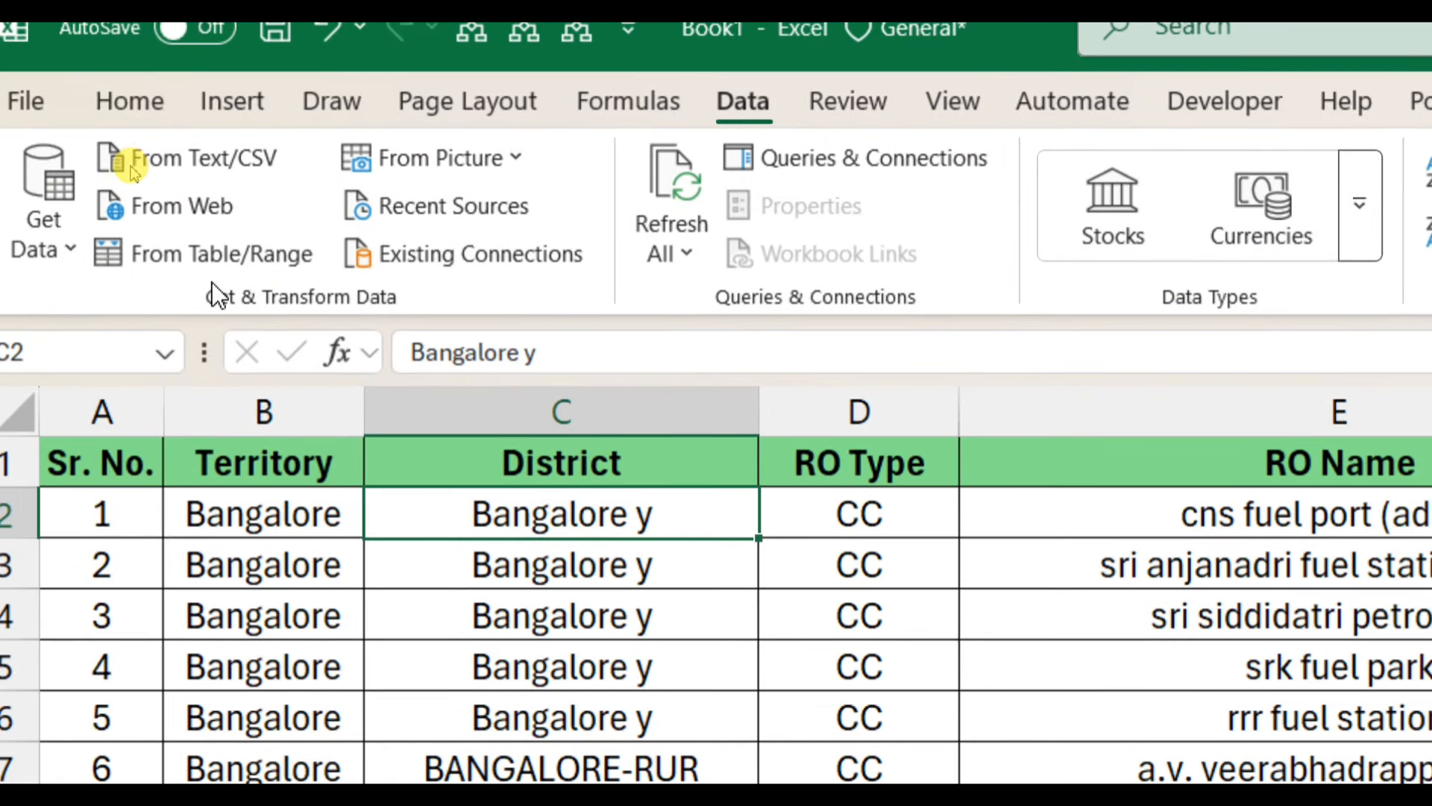
left_click(238, 257)
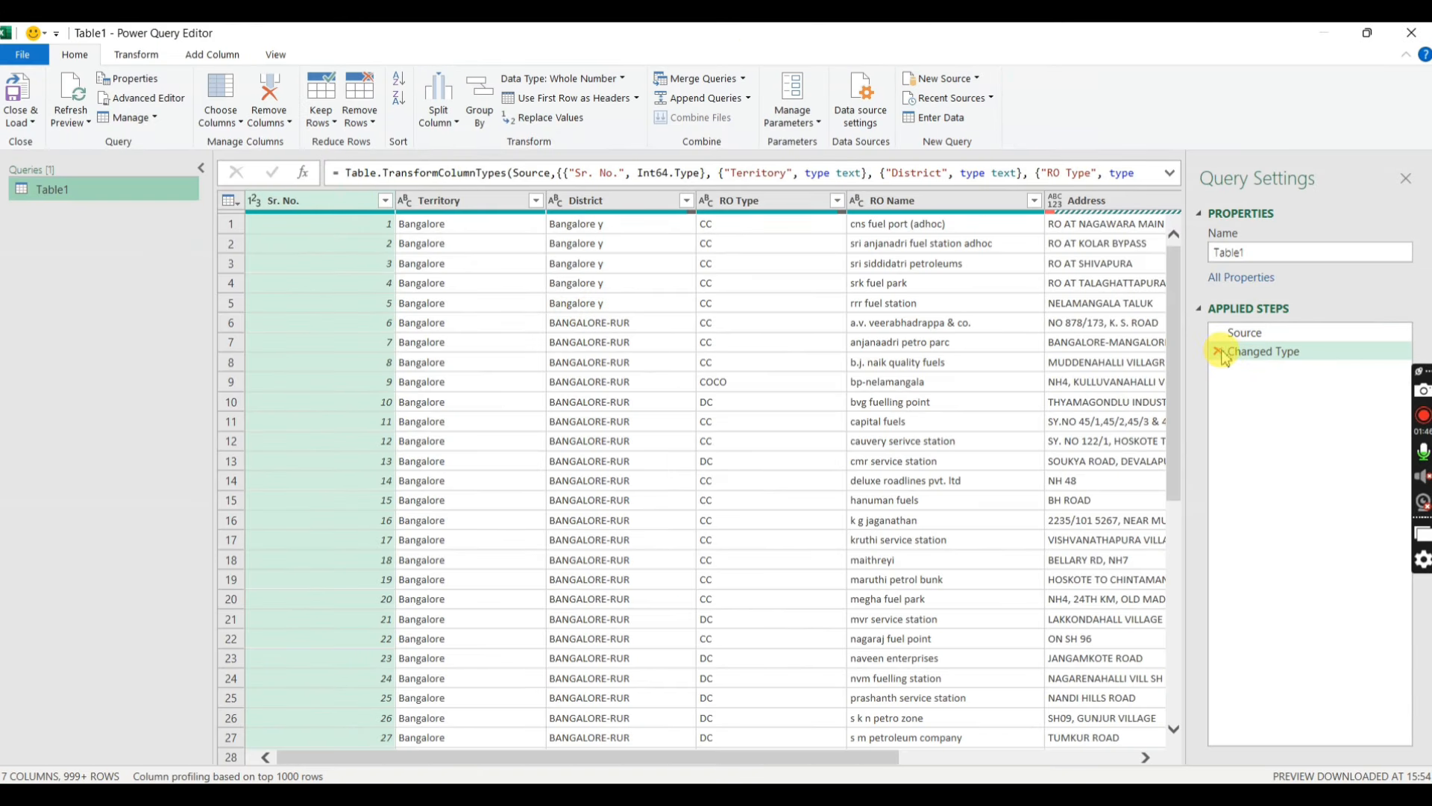
Delete the Changed Type step and remove the Sr. No. column from the query
left_click(1218, 351)
key("Delete")
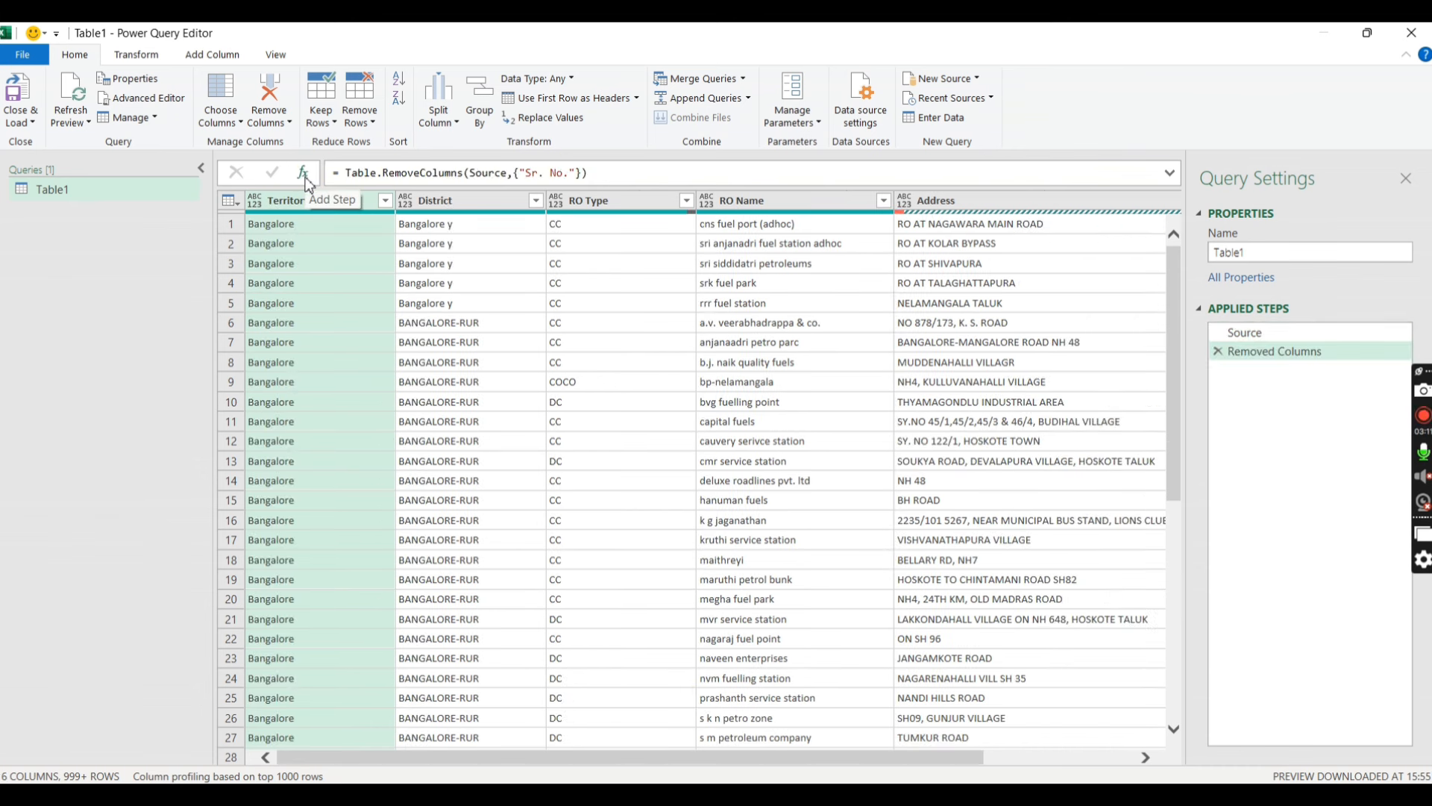
left_click(321, 202)
left_click(146, 54)
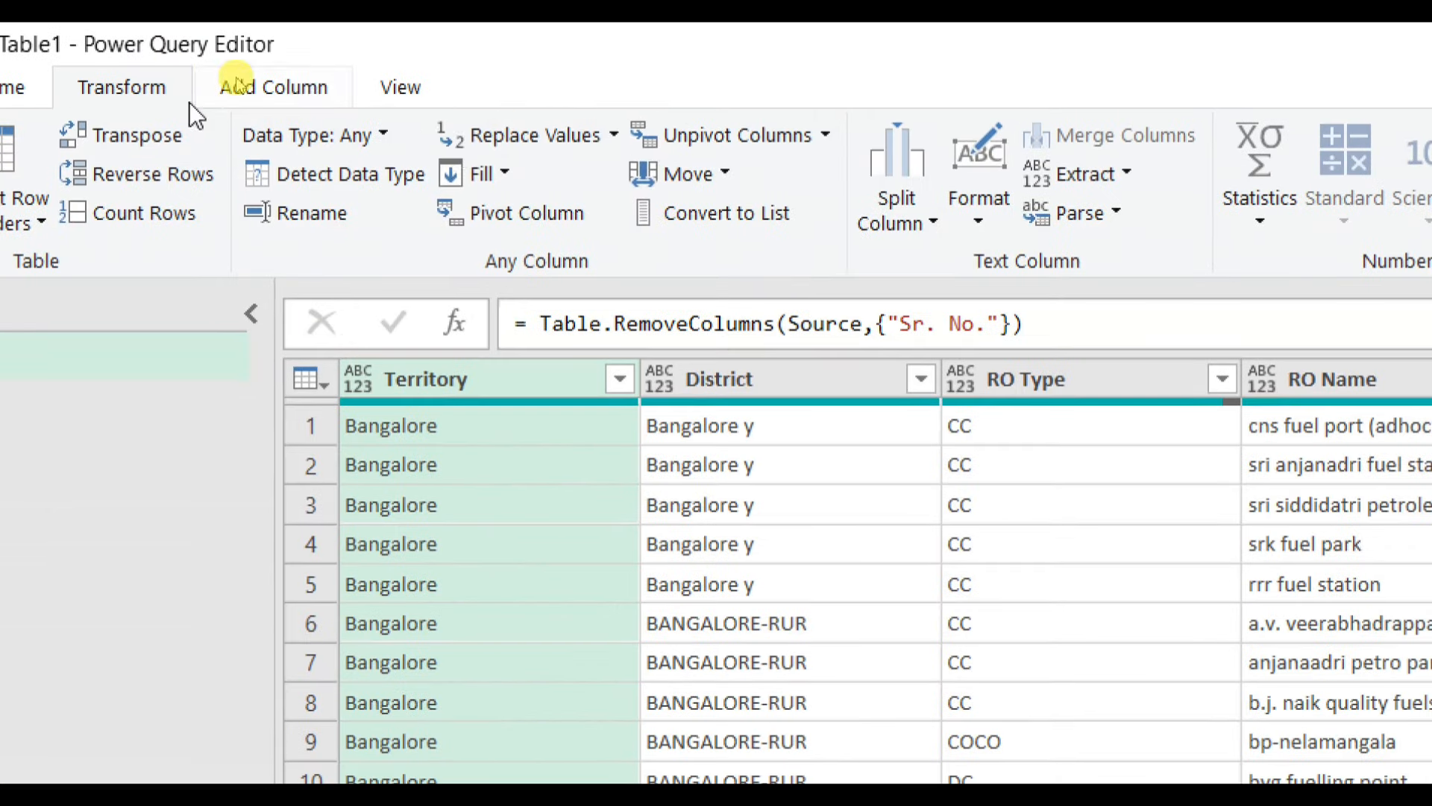
left_click(991, 233)
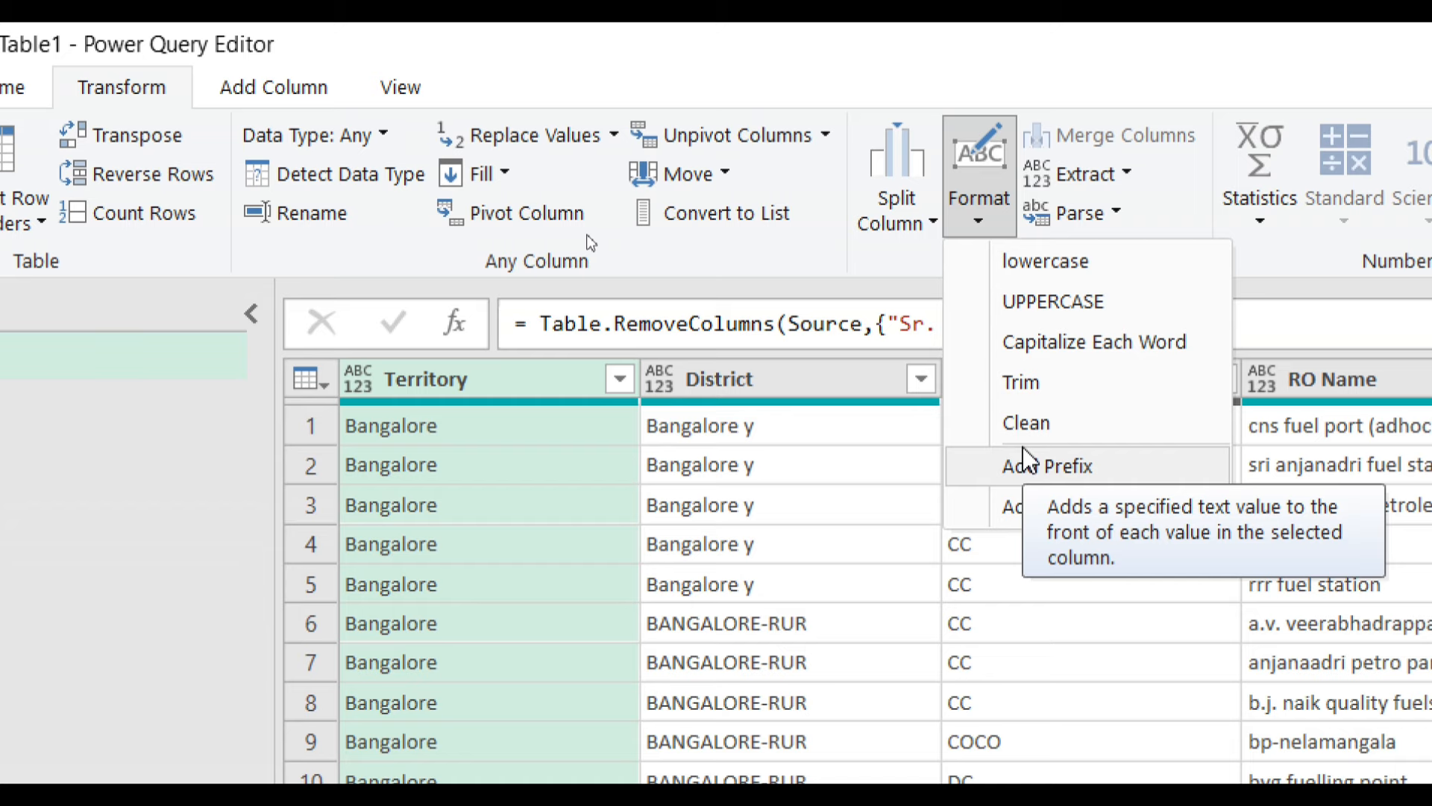
left_click(1027, 383)
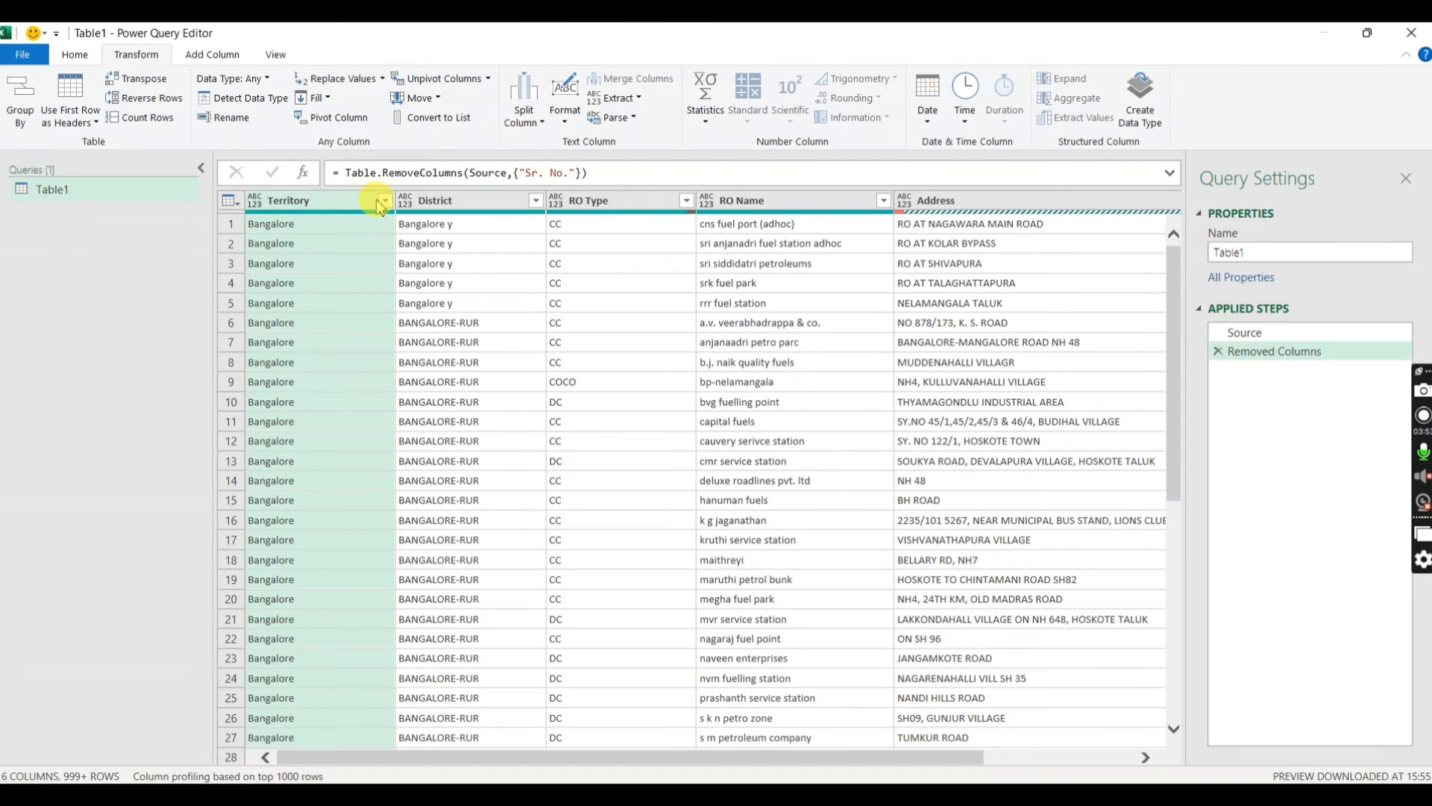
Add a custom step and begin its formula as =Table.TransformColumns(#"Removed Columns"
left_click(305, 178)
left_click(337, 172)
type("table.t")
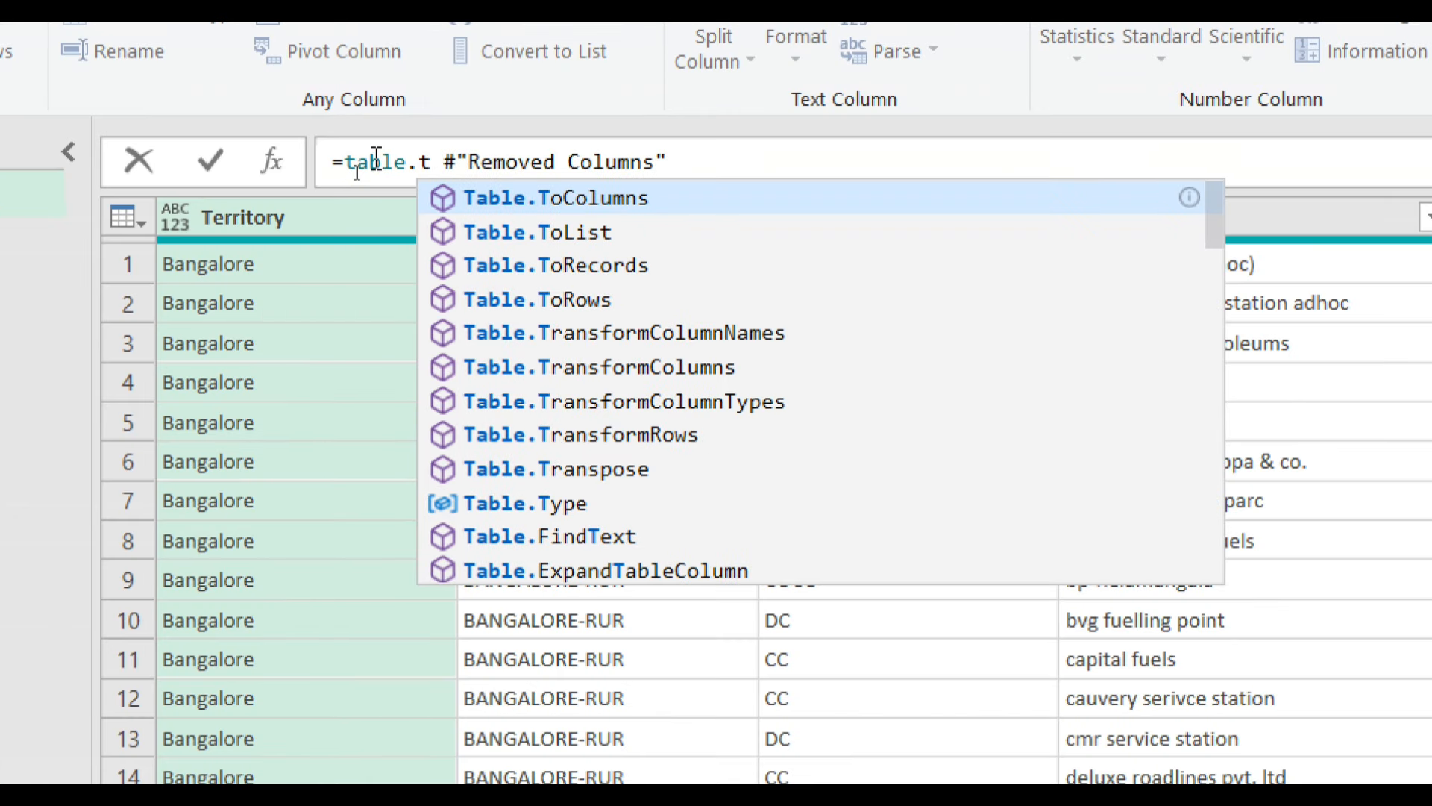
type("rans")
key("Down")
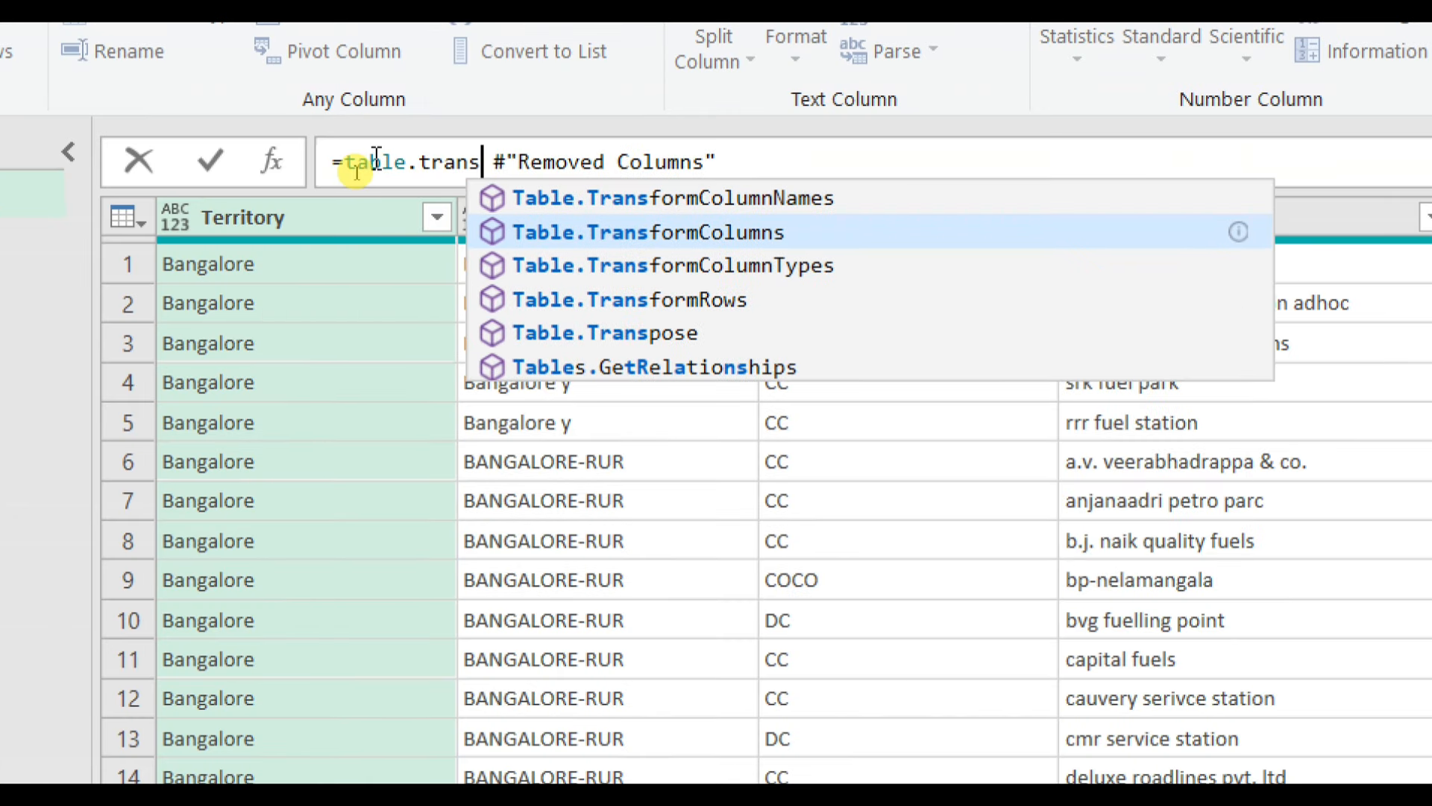
key("Tab")
key("Delete")
type("(")
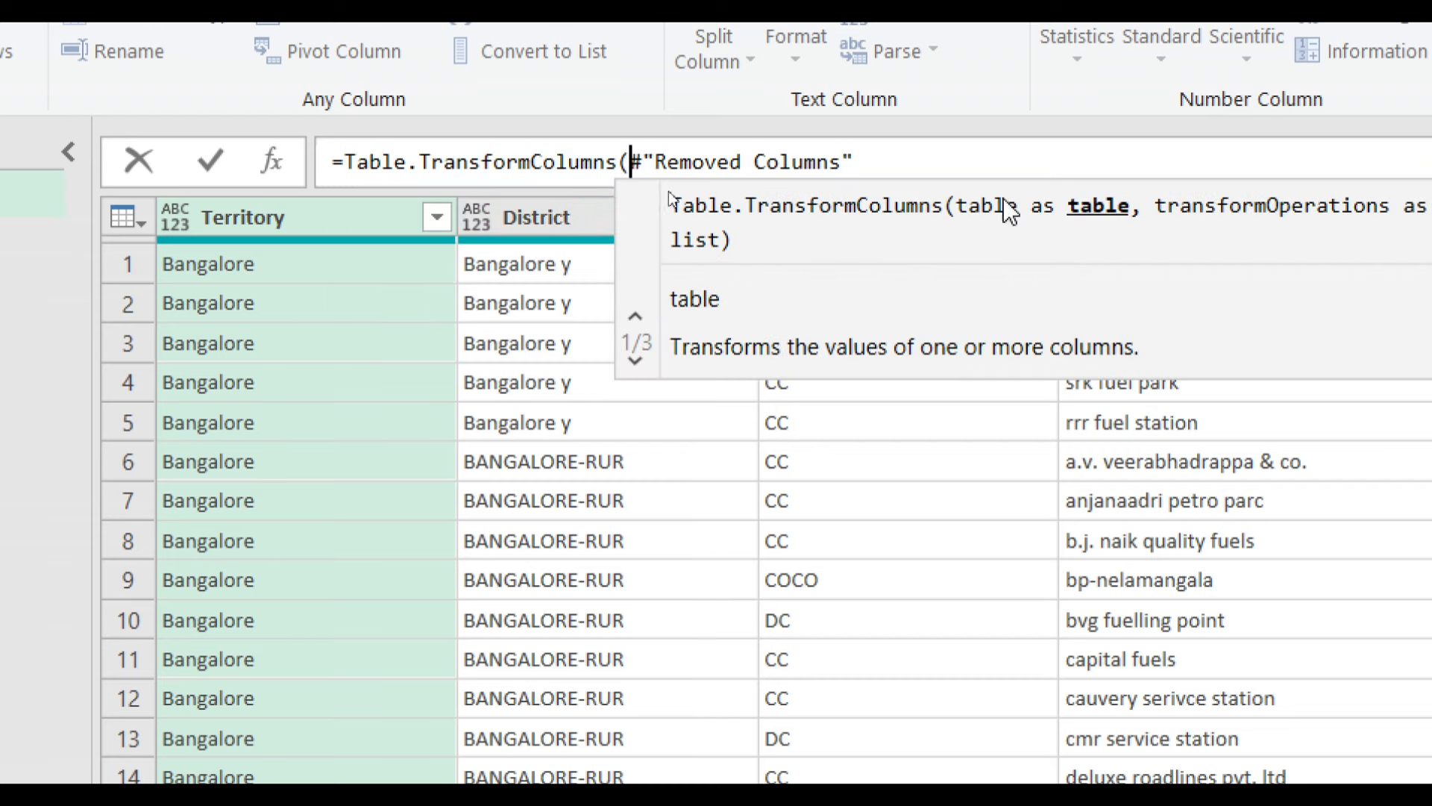
key("ctrl+2")
mouse_move(962, 190)
left_mouse_down()
mouse_move(960, 212)
mouse_move(1118, 195)
mouse_move(977, 179)
left_mouse_up()
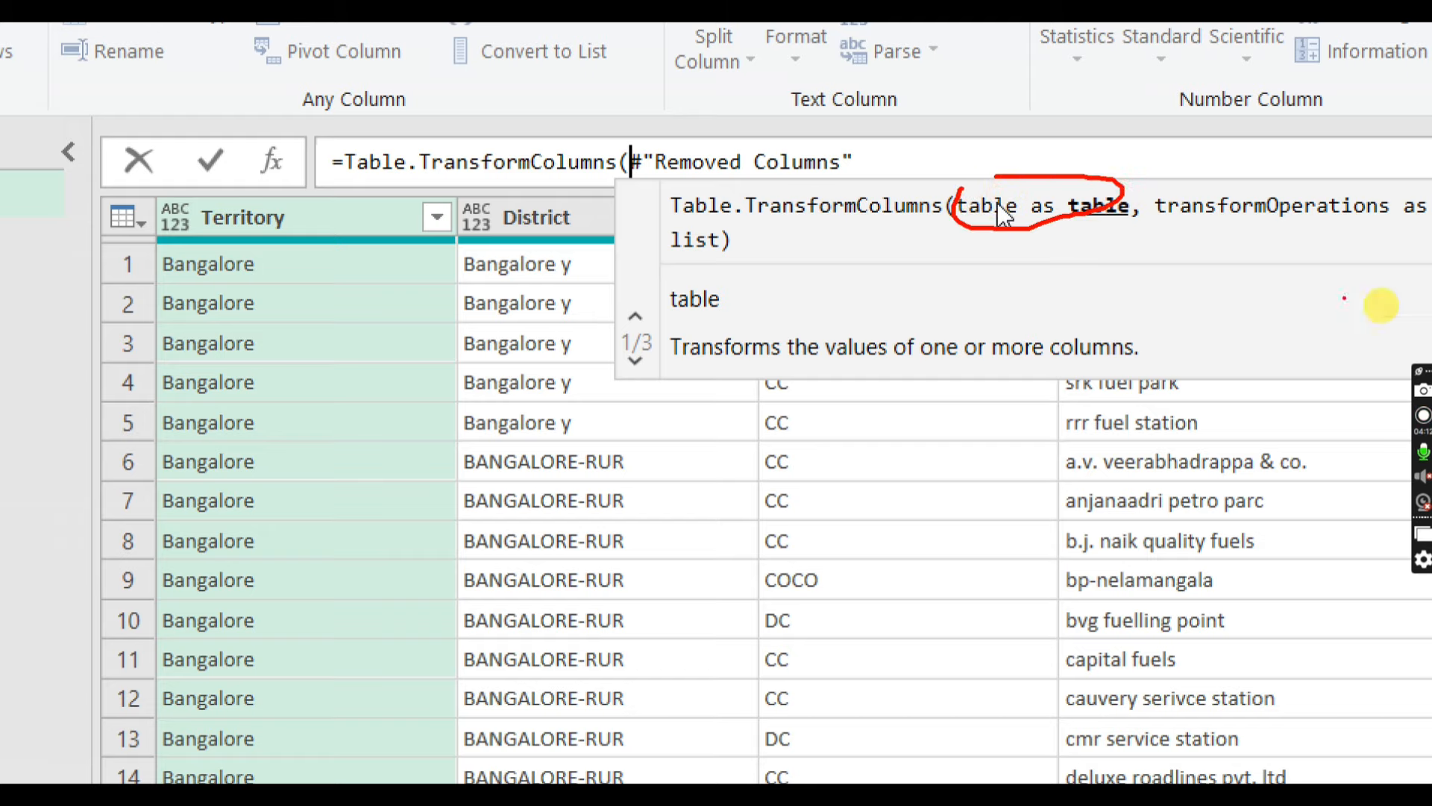
key("Escape")
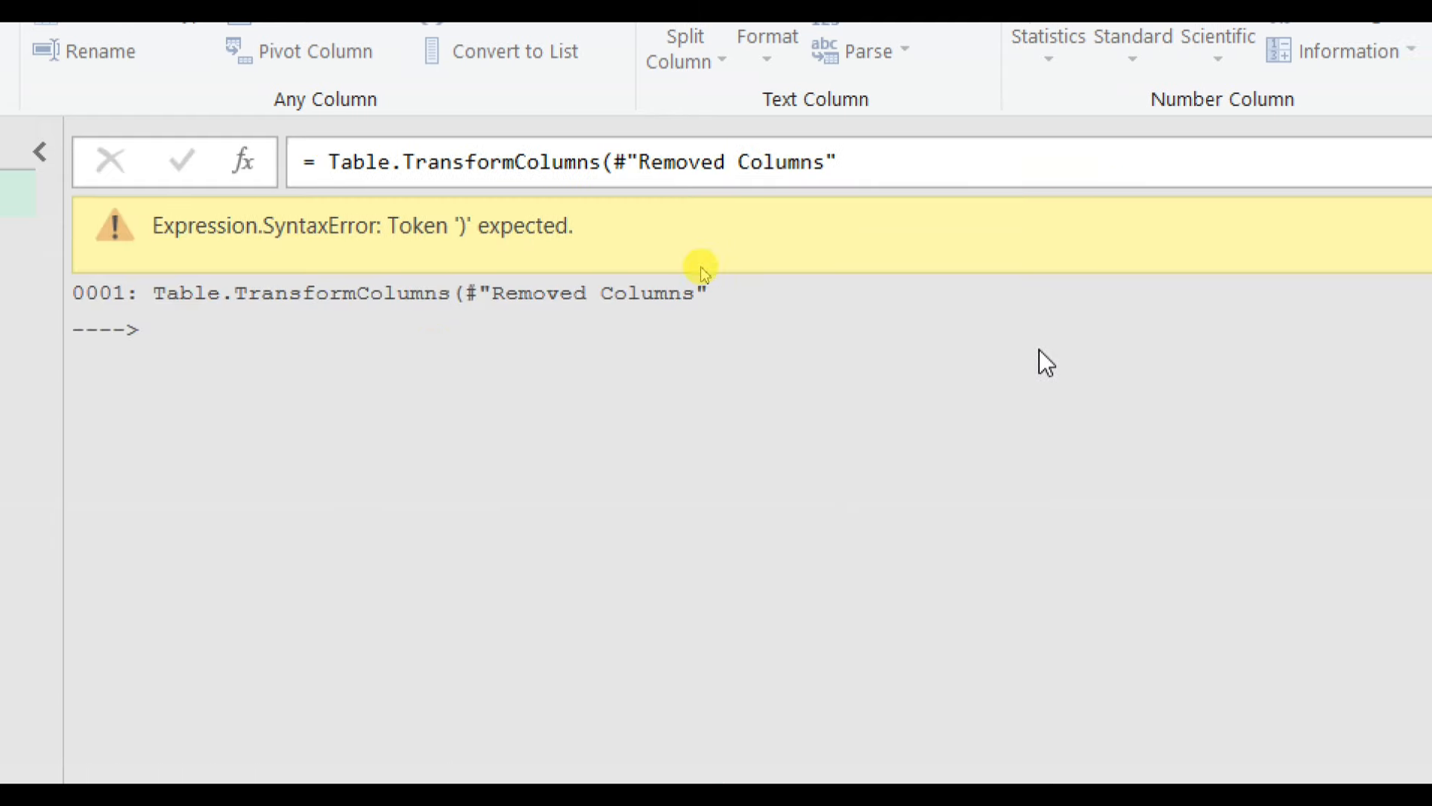
Append a comma and braces for the transformation list to the Custom1 formula, and check the column names in the Removed Columns step
left_click(1112, 522)
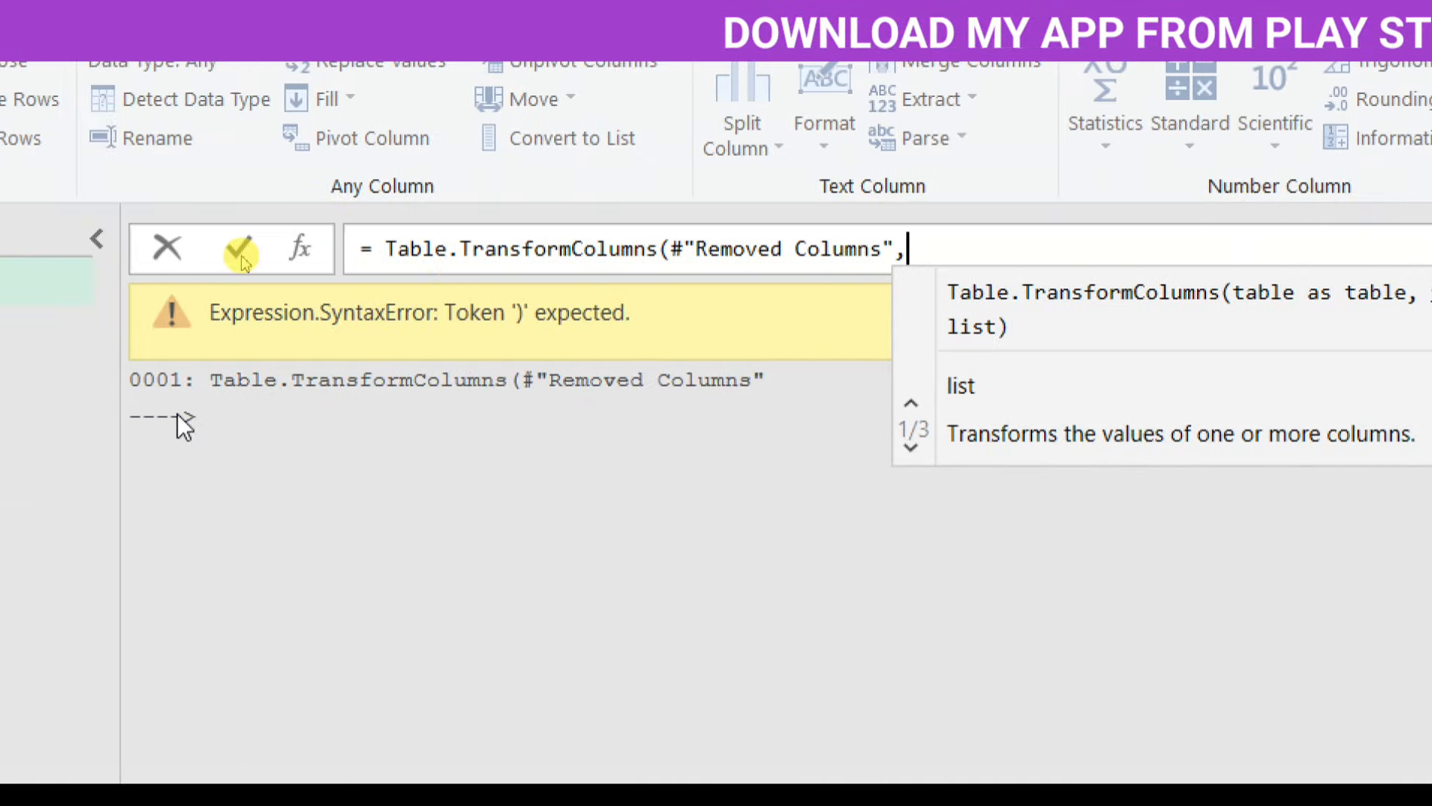
left_click(242, 230)
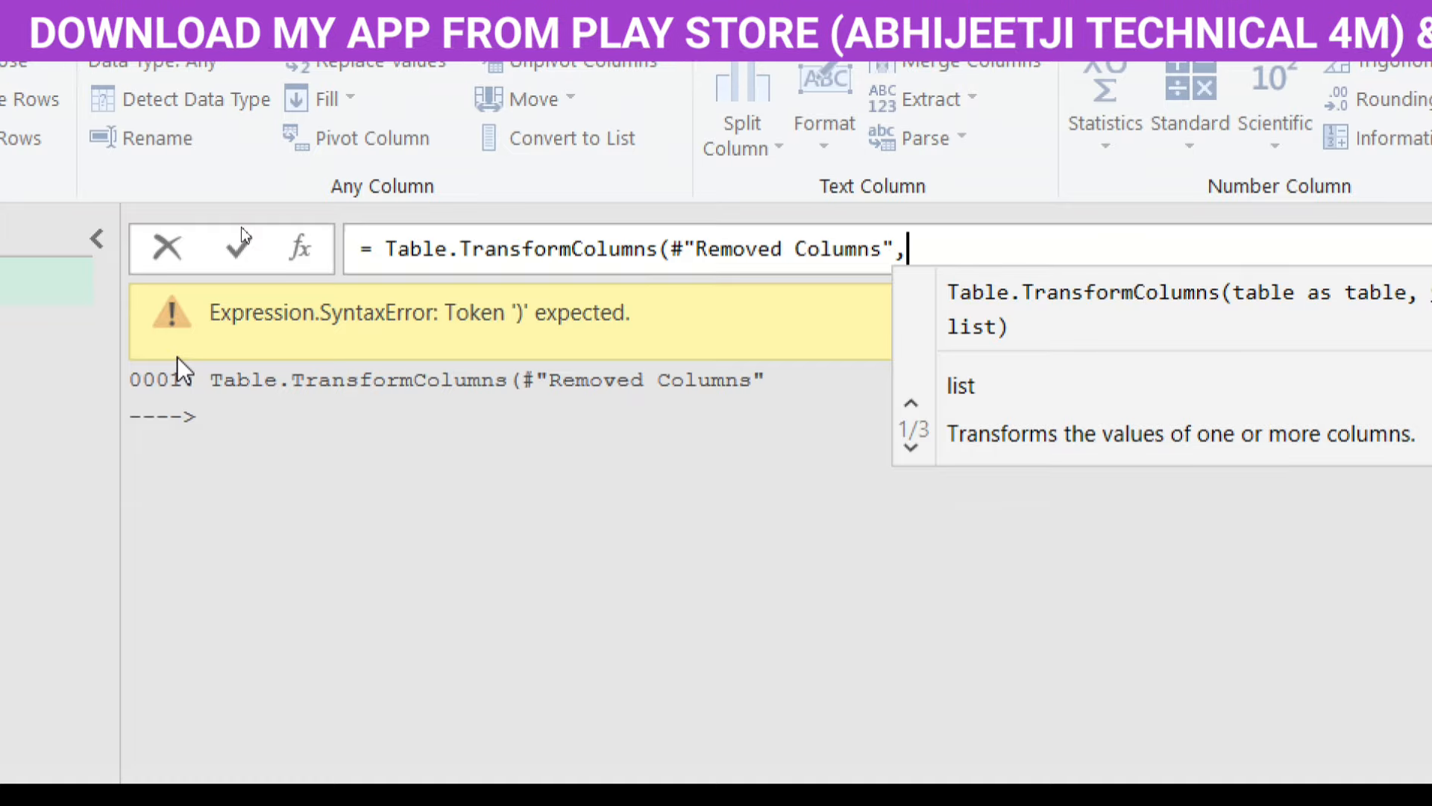
type("{")
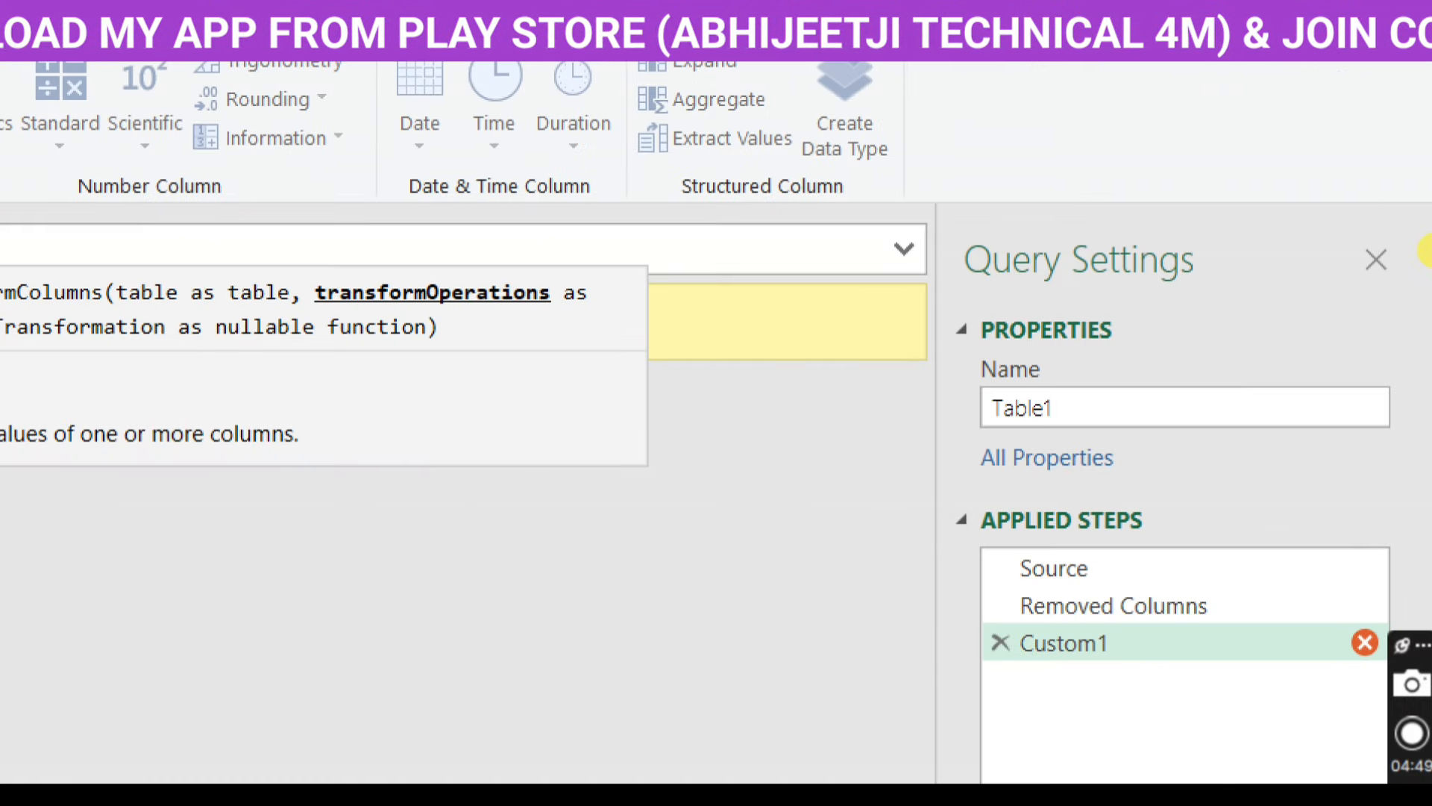
left_click(1067, 611)
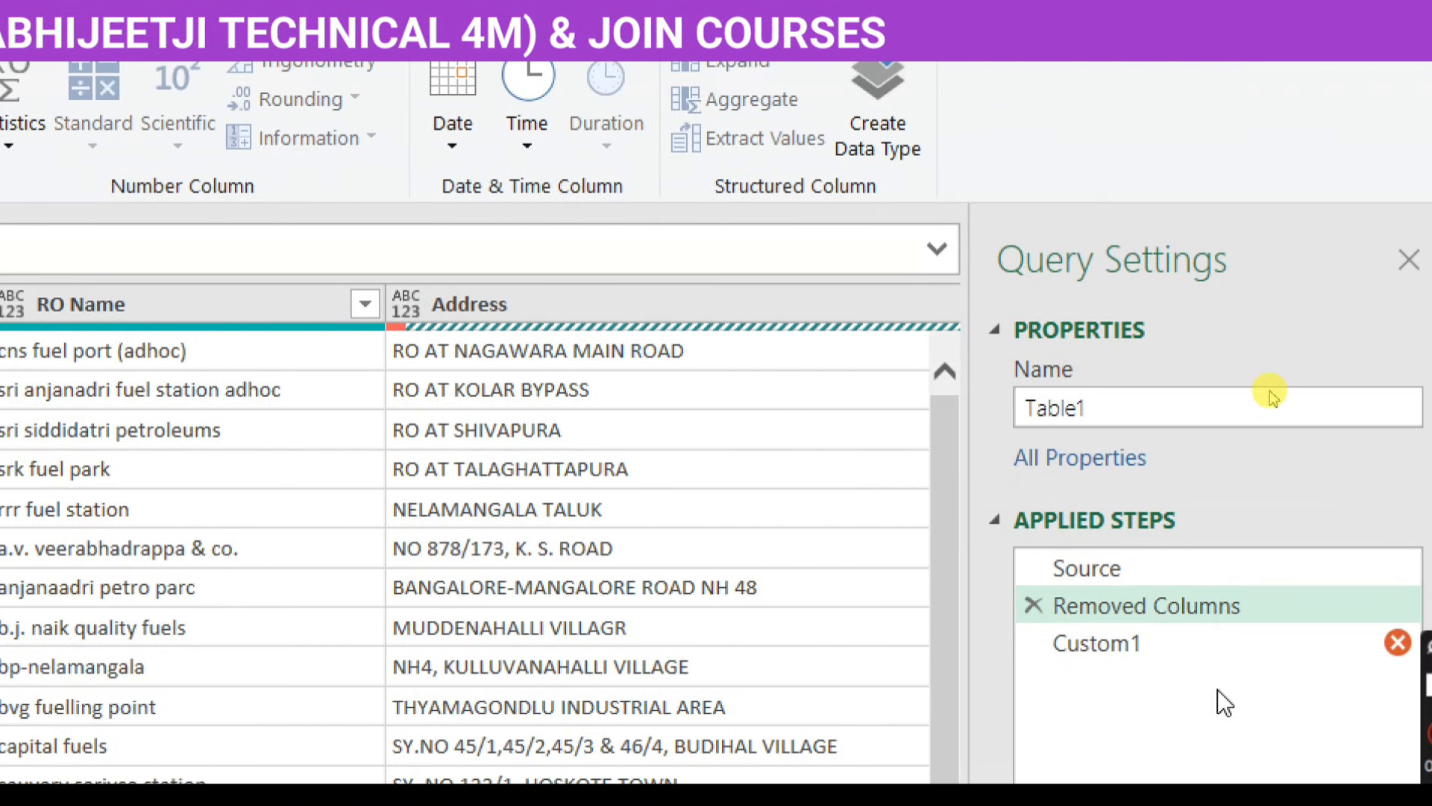
left_click(1086, 642)
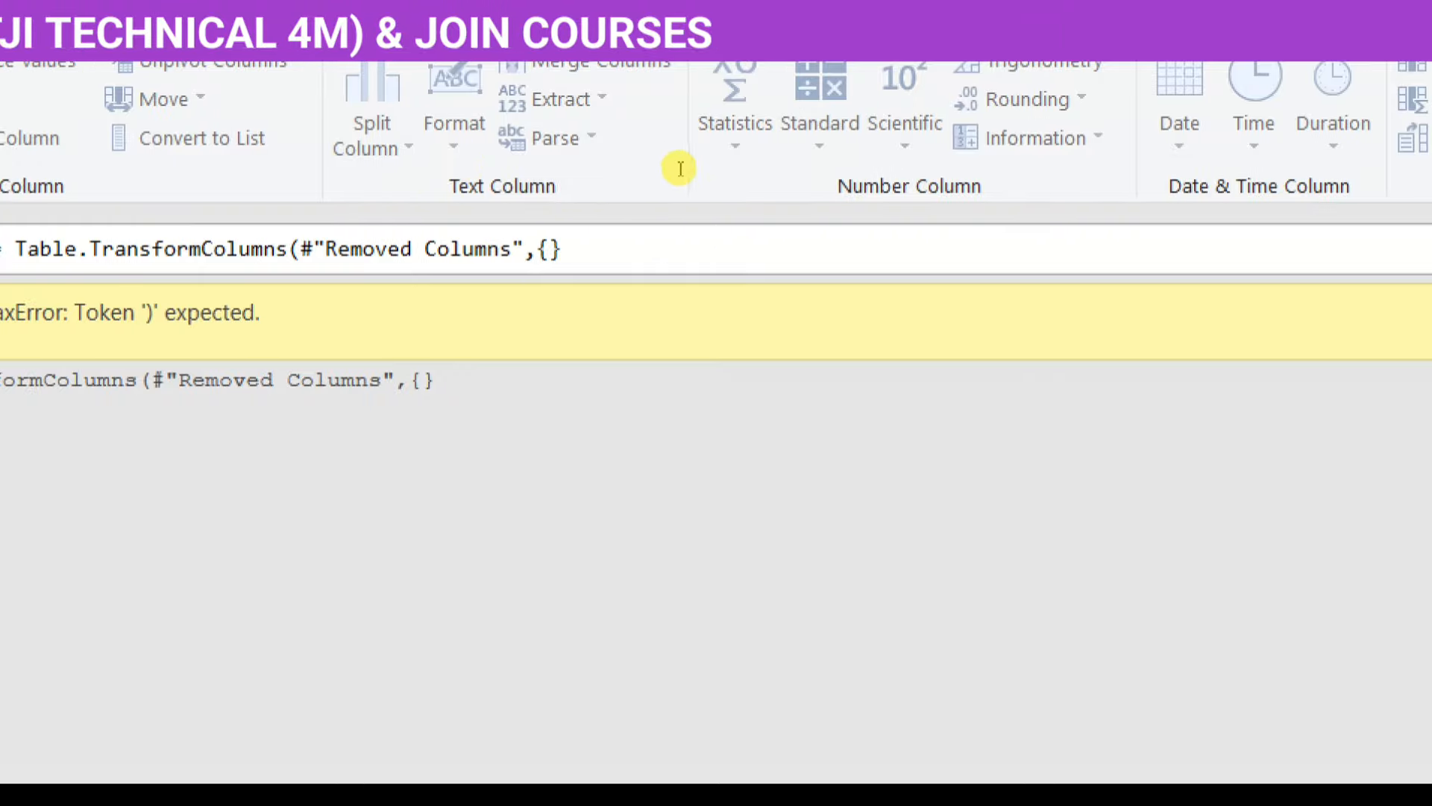
Reopen the closing brace in the formula and enter "RO Name",each as the start of the column transformation
key("BackSpace")
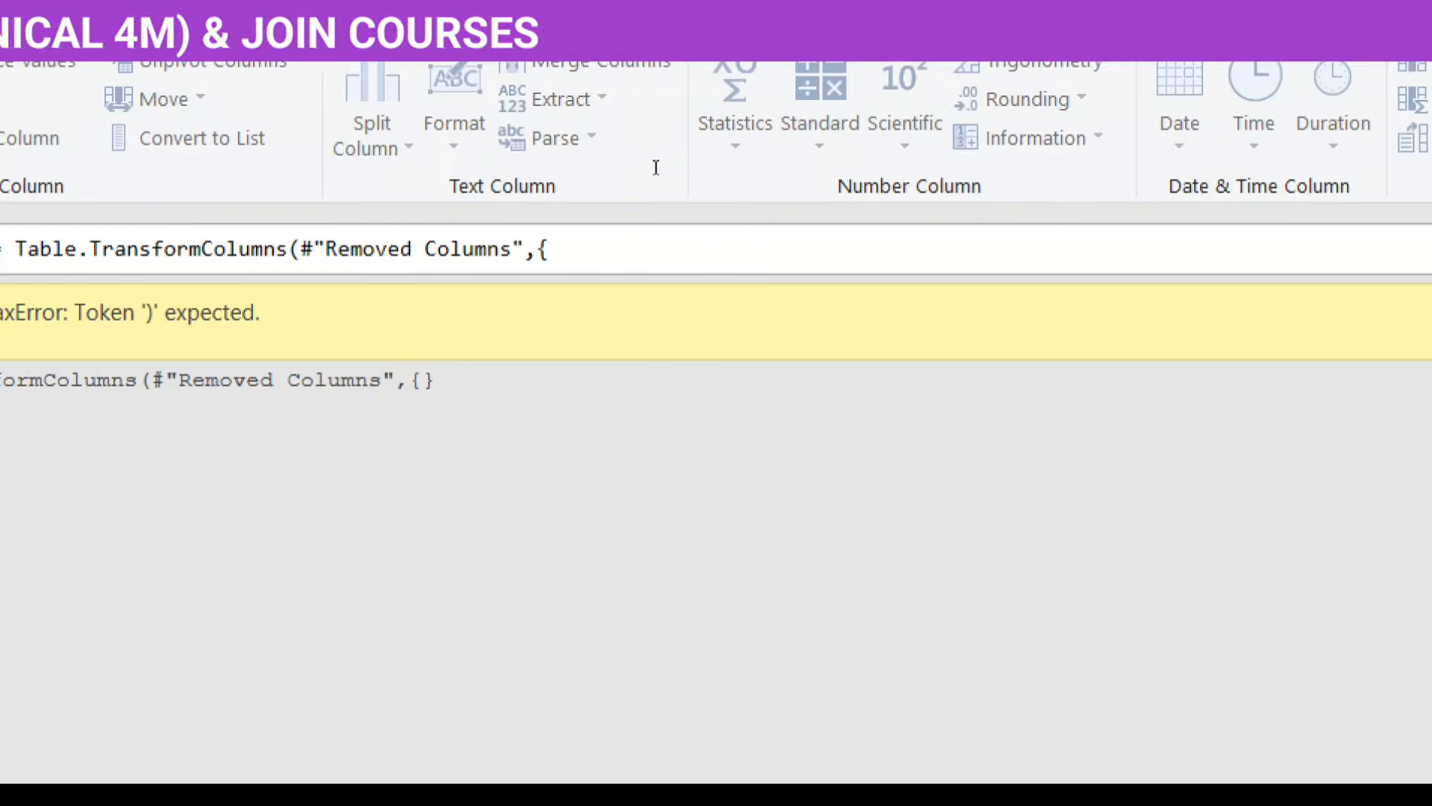
type("\"RO N")
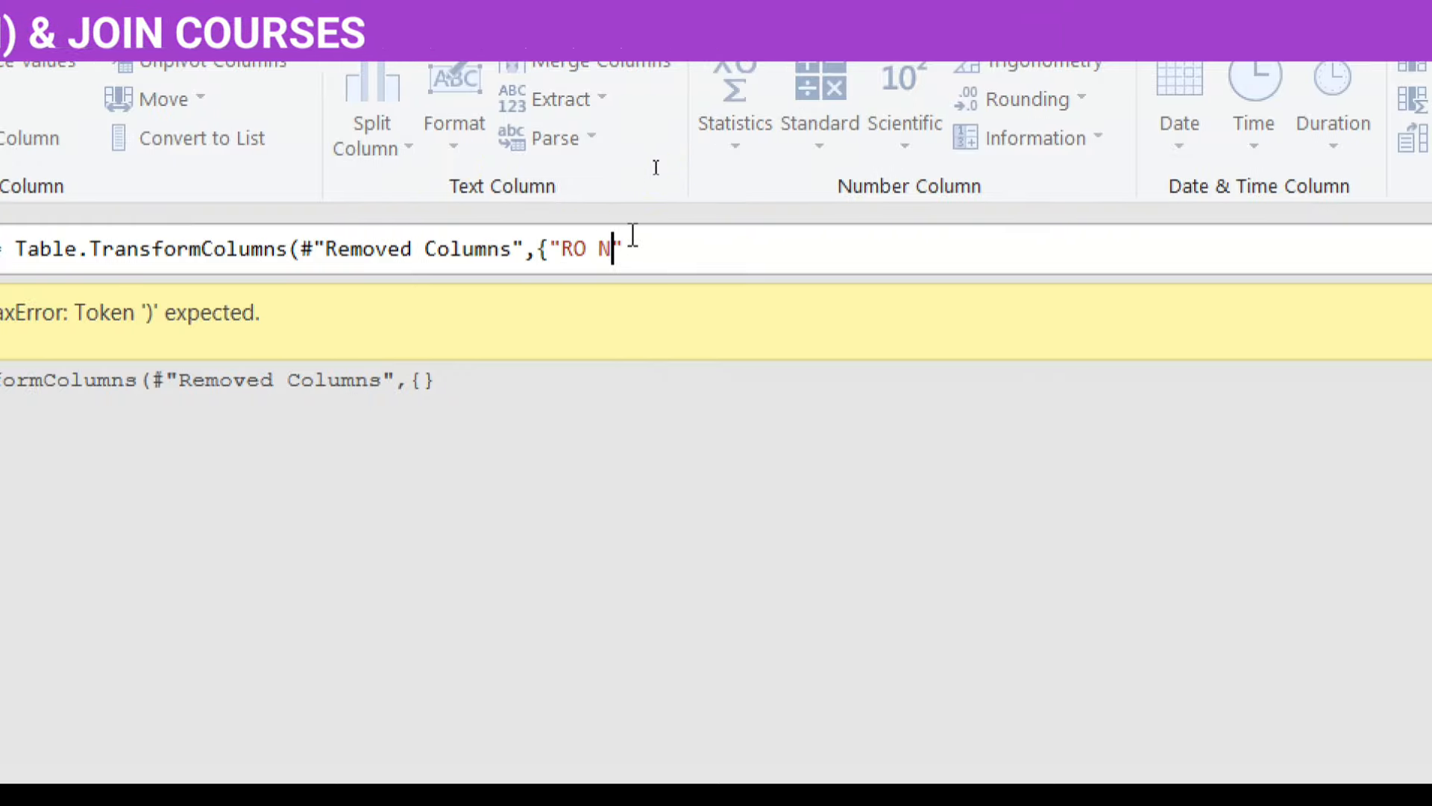
key("BackSpace")
key("BackSpace")
key("BackSpace")
type("o")
key("BackSpace")
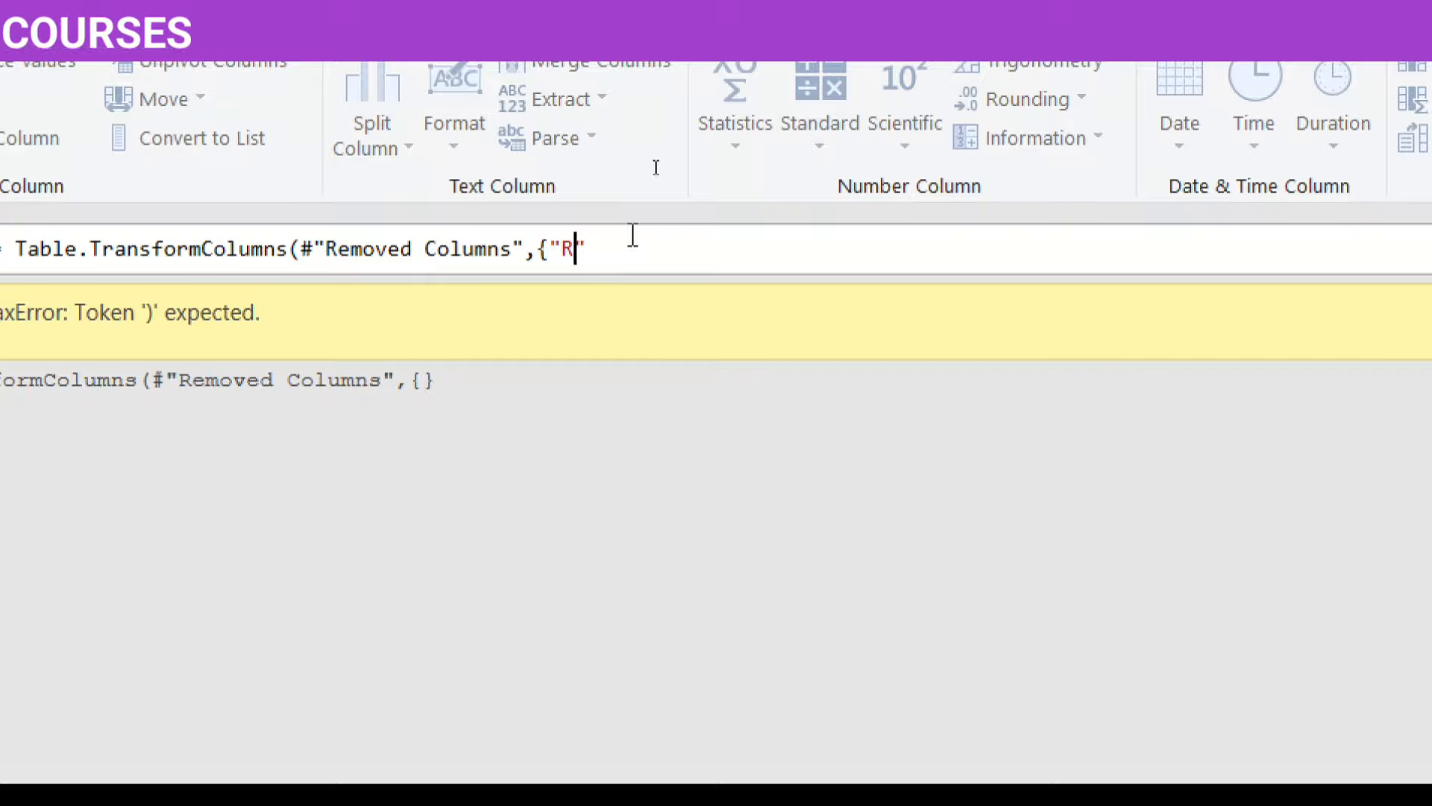
type("O Name")
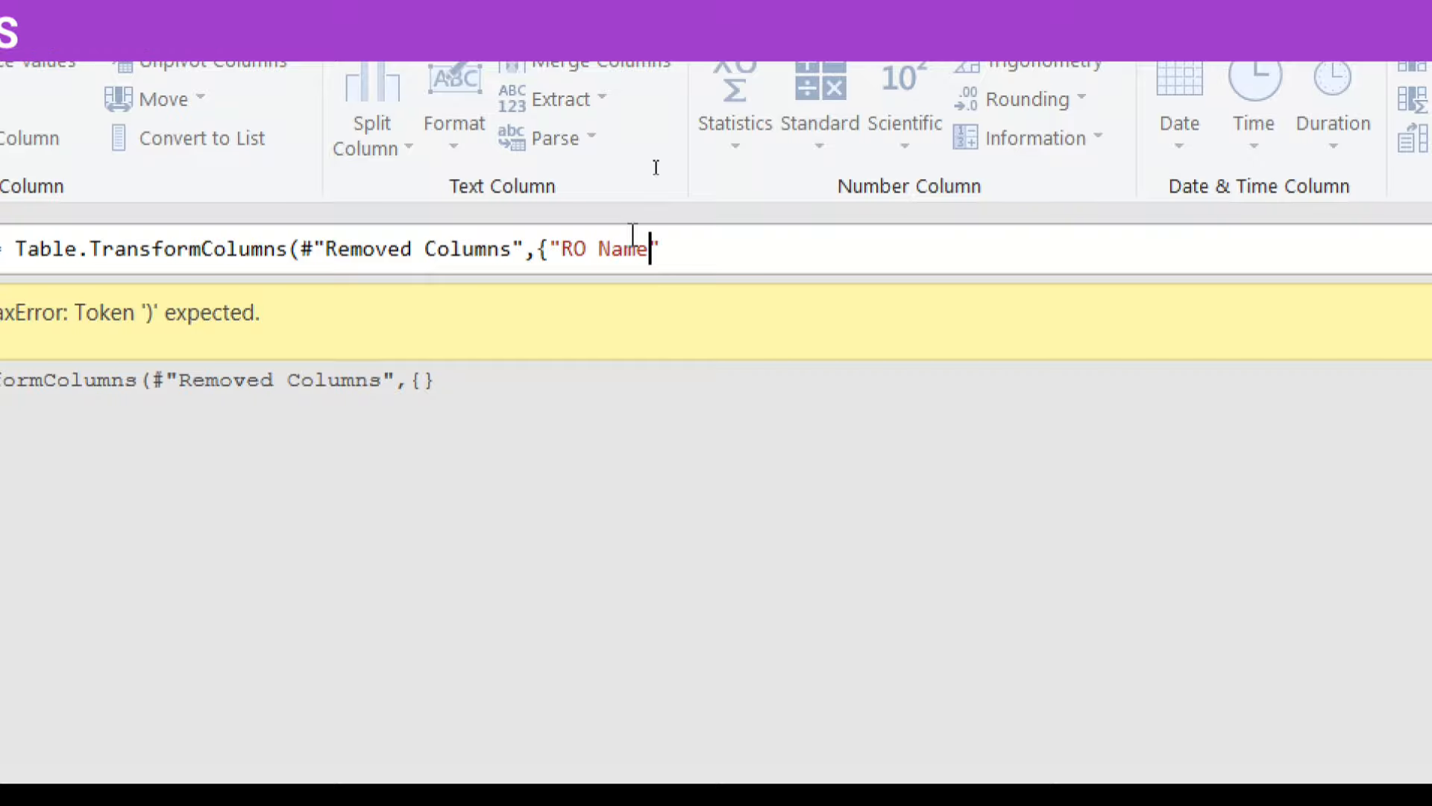
type("\",each")
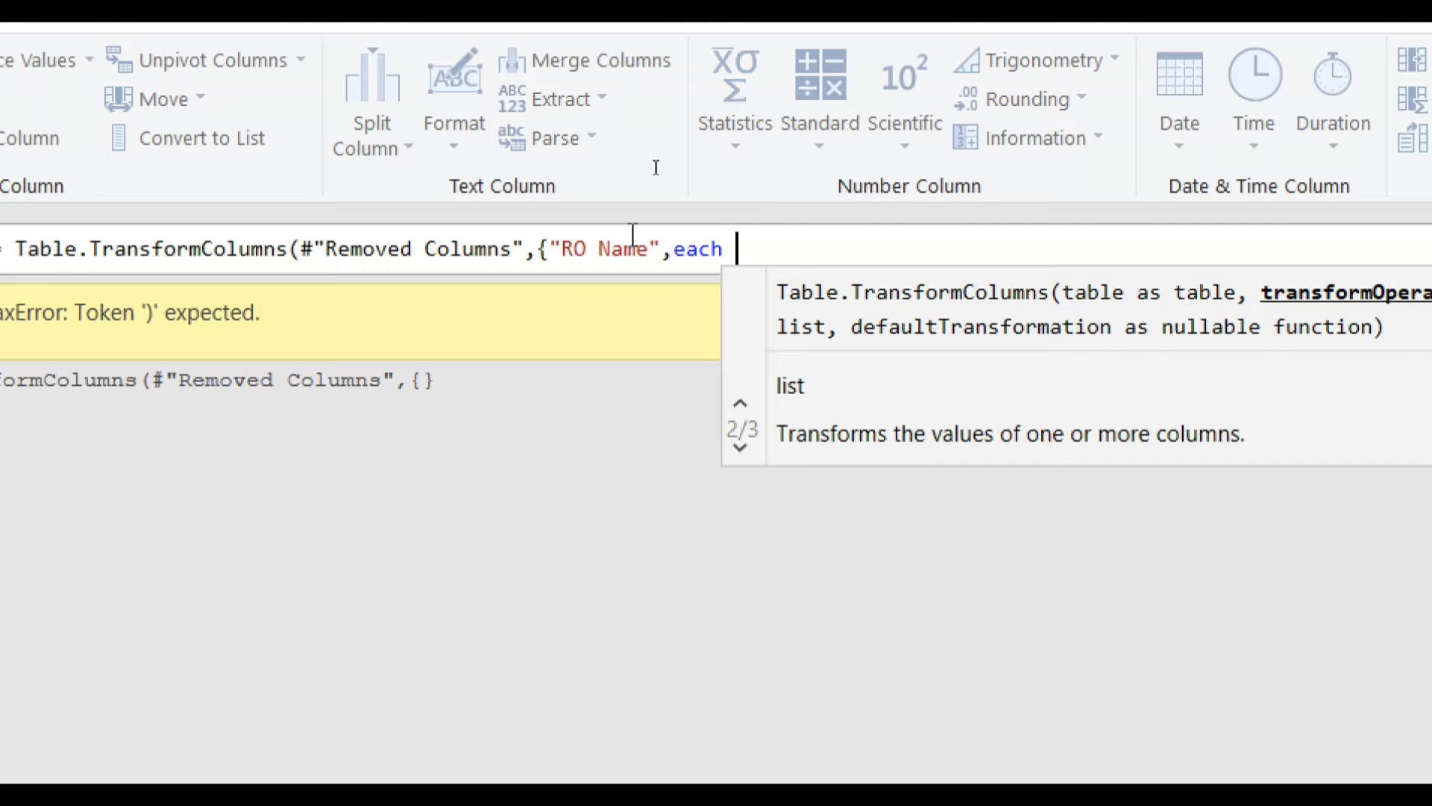
Enter Text.Proper(_) as the function applied to each RO Name value
type(" txt")
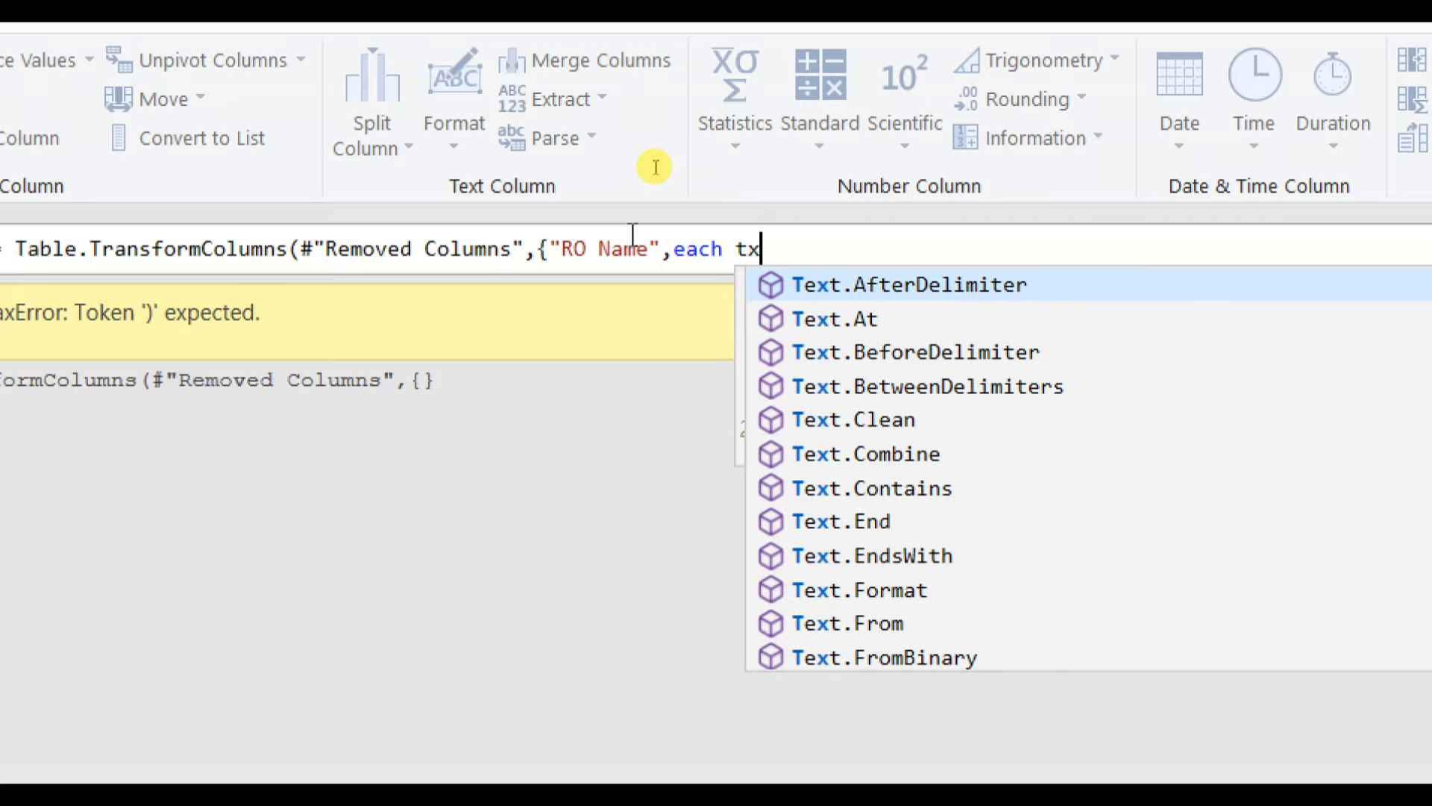
key("BackSpace")
key("BackSpace")
type("ex")
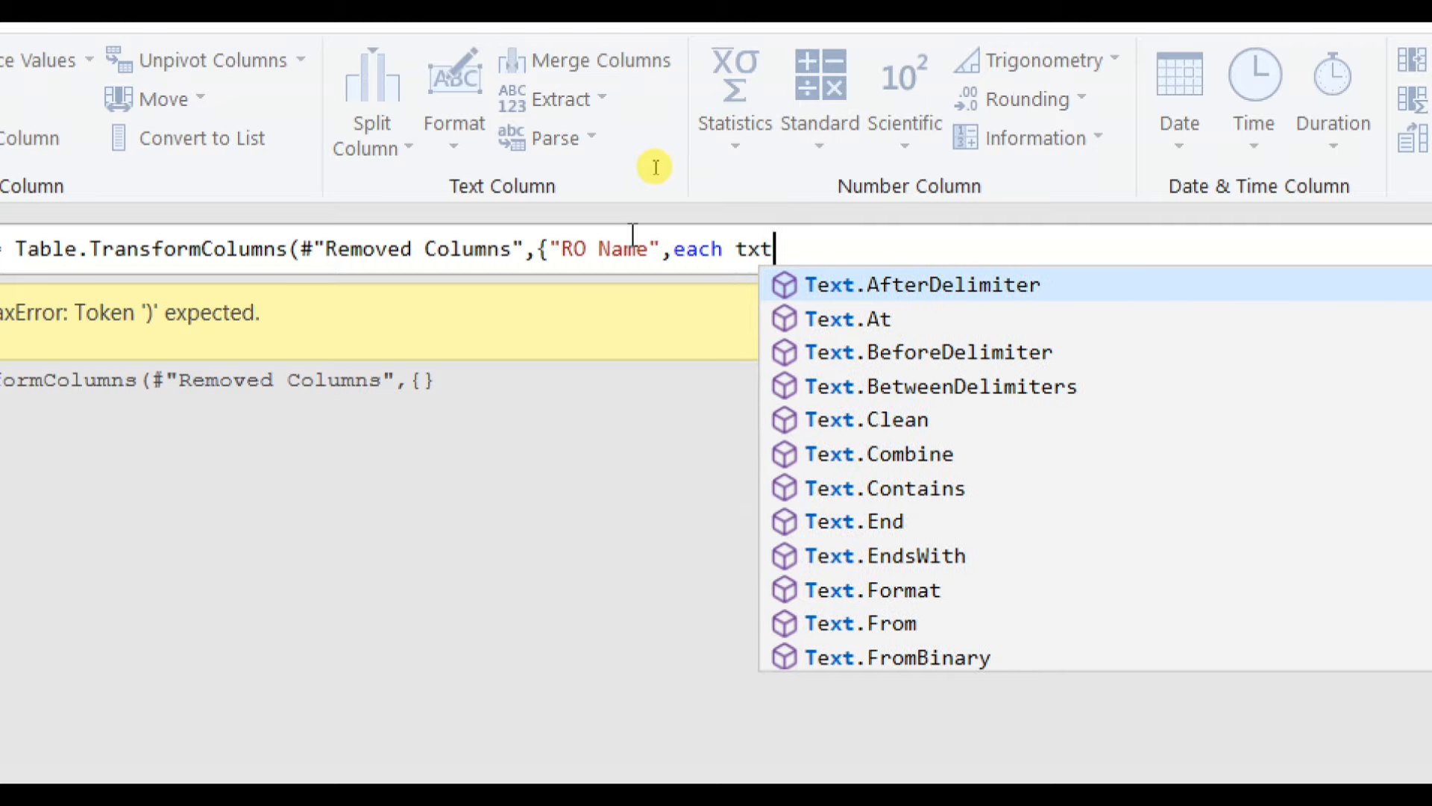
type("teproo")
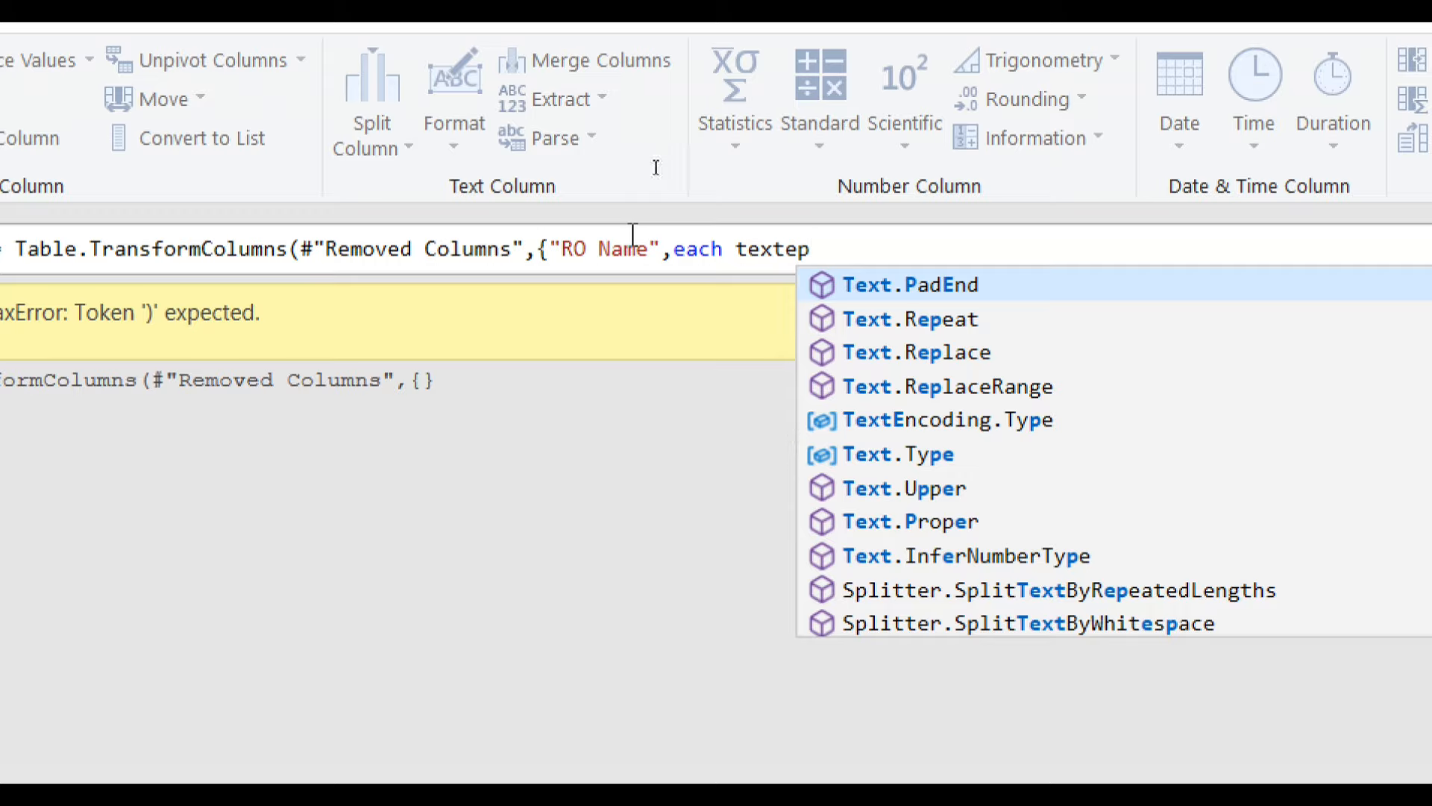
key("BackSpace")
key("BackSpace")
key("BackSpace")
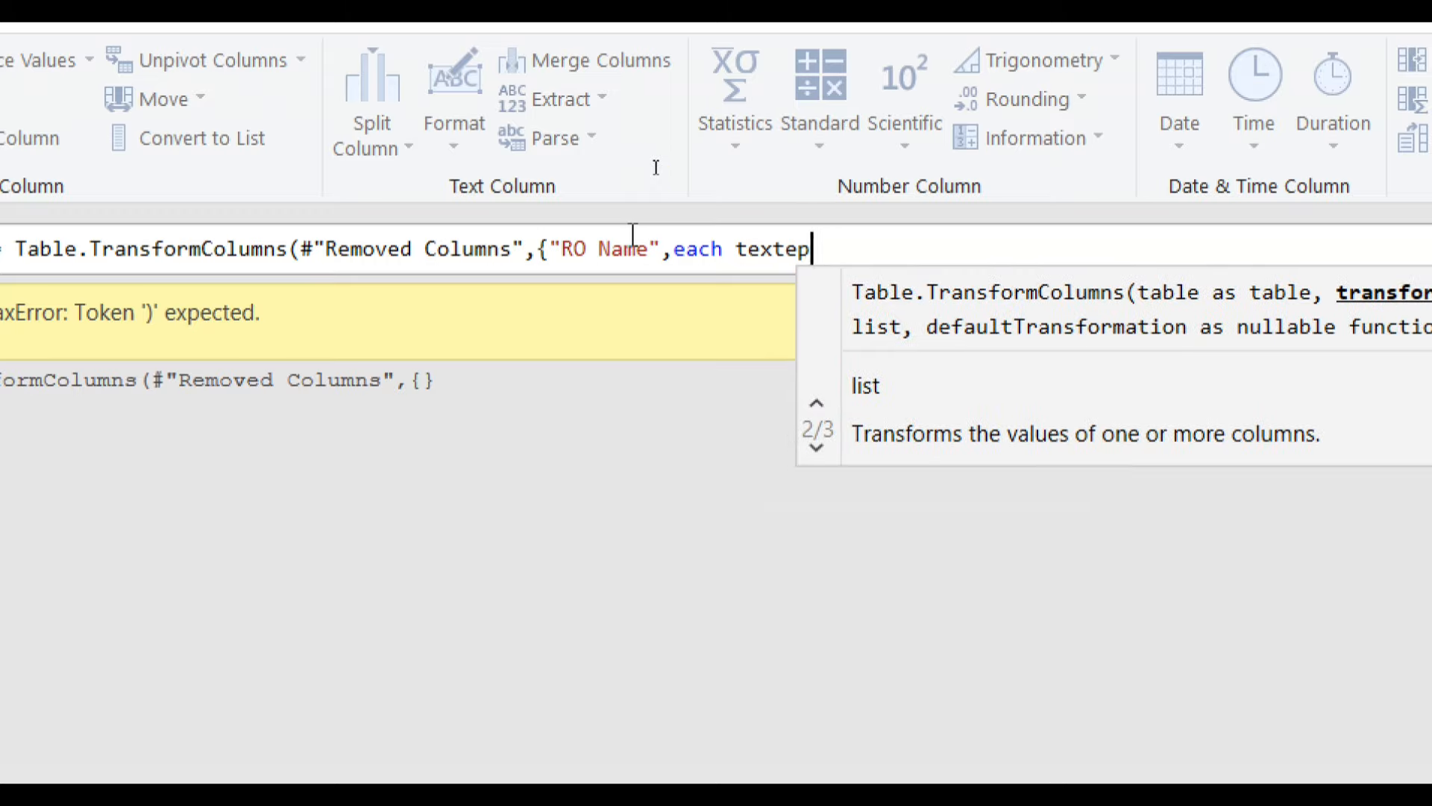
type("rop")
key("BackSpace")
key("BackSpace")
key("BackSpace")
key("BackSpace")
key("BackSpace")
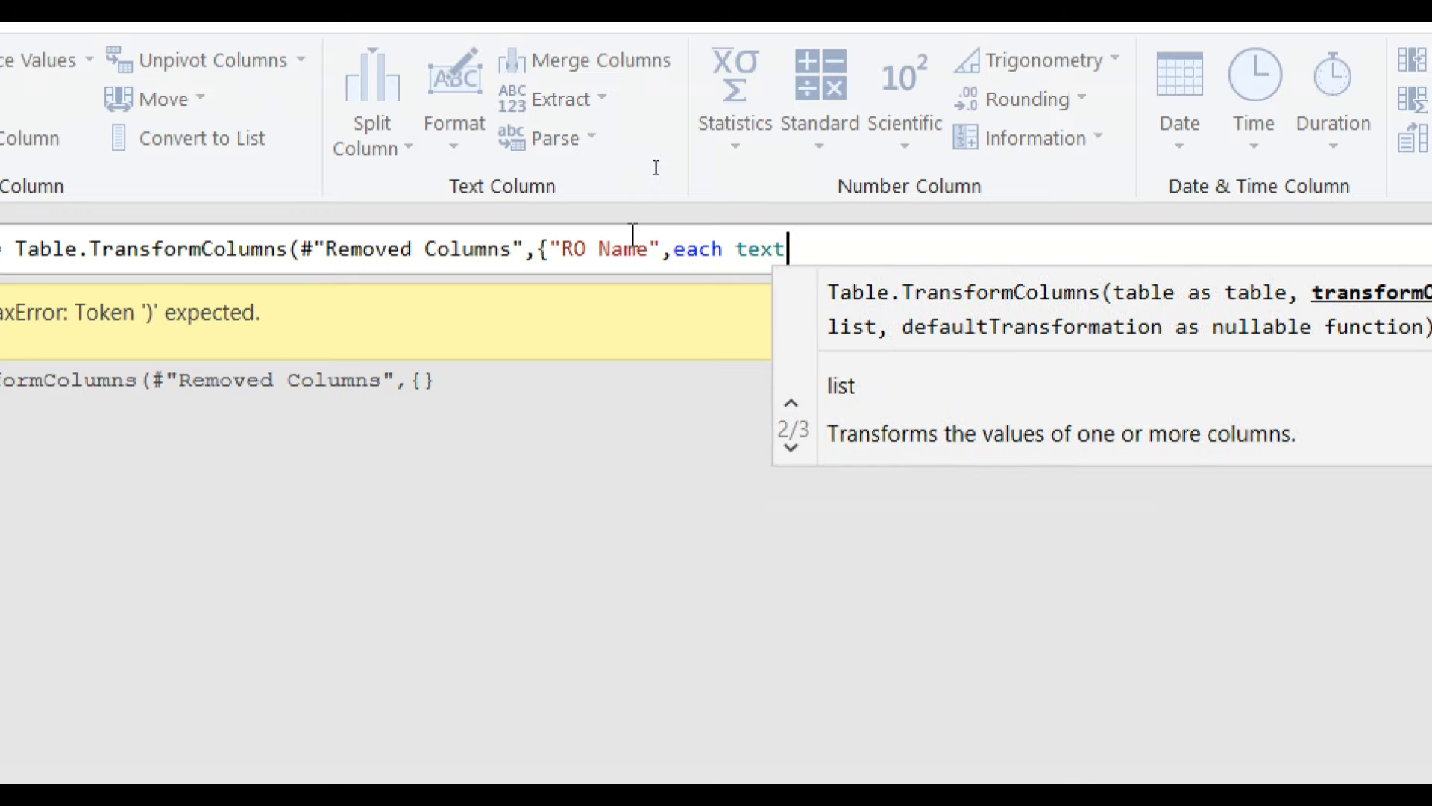
type("pro")
key("Tab")
type("(_")
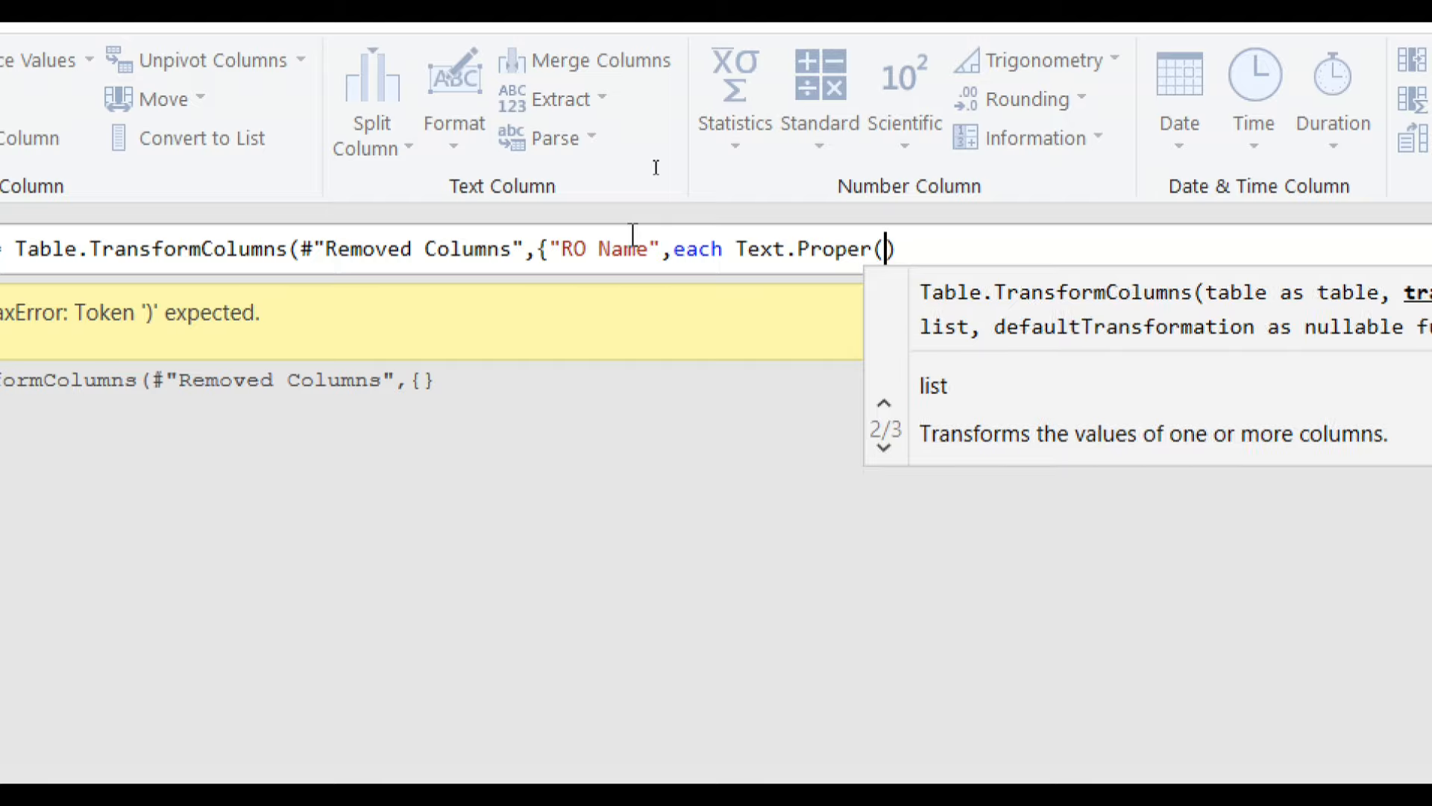
type(")")
key("Left")
type("_")
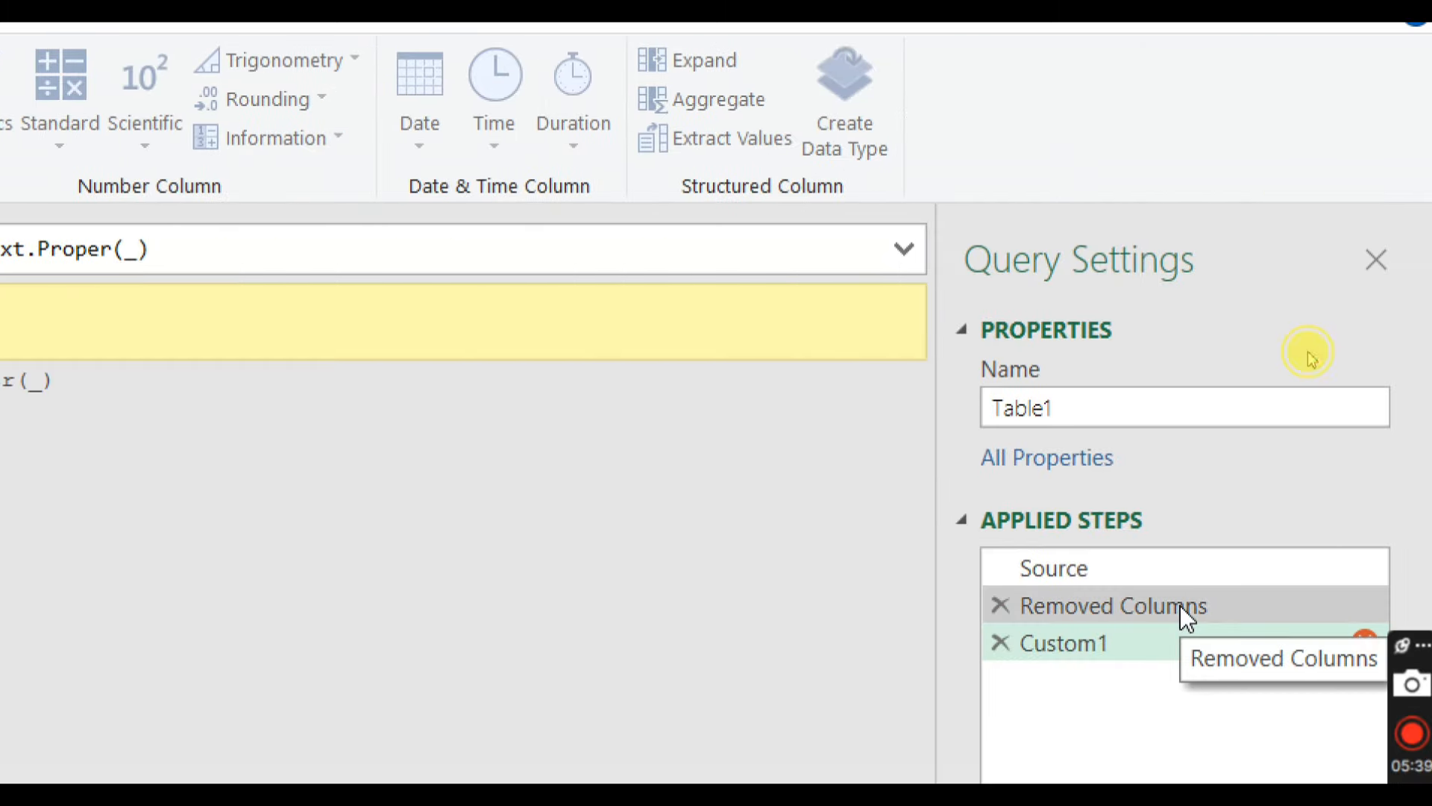
Review the RO Name values in the Removed Columns step, and complete the Custom1 formula with its closing brace and parenthesis
left_click(1180, 606)
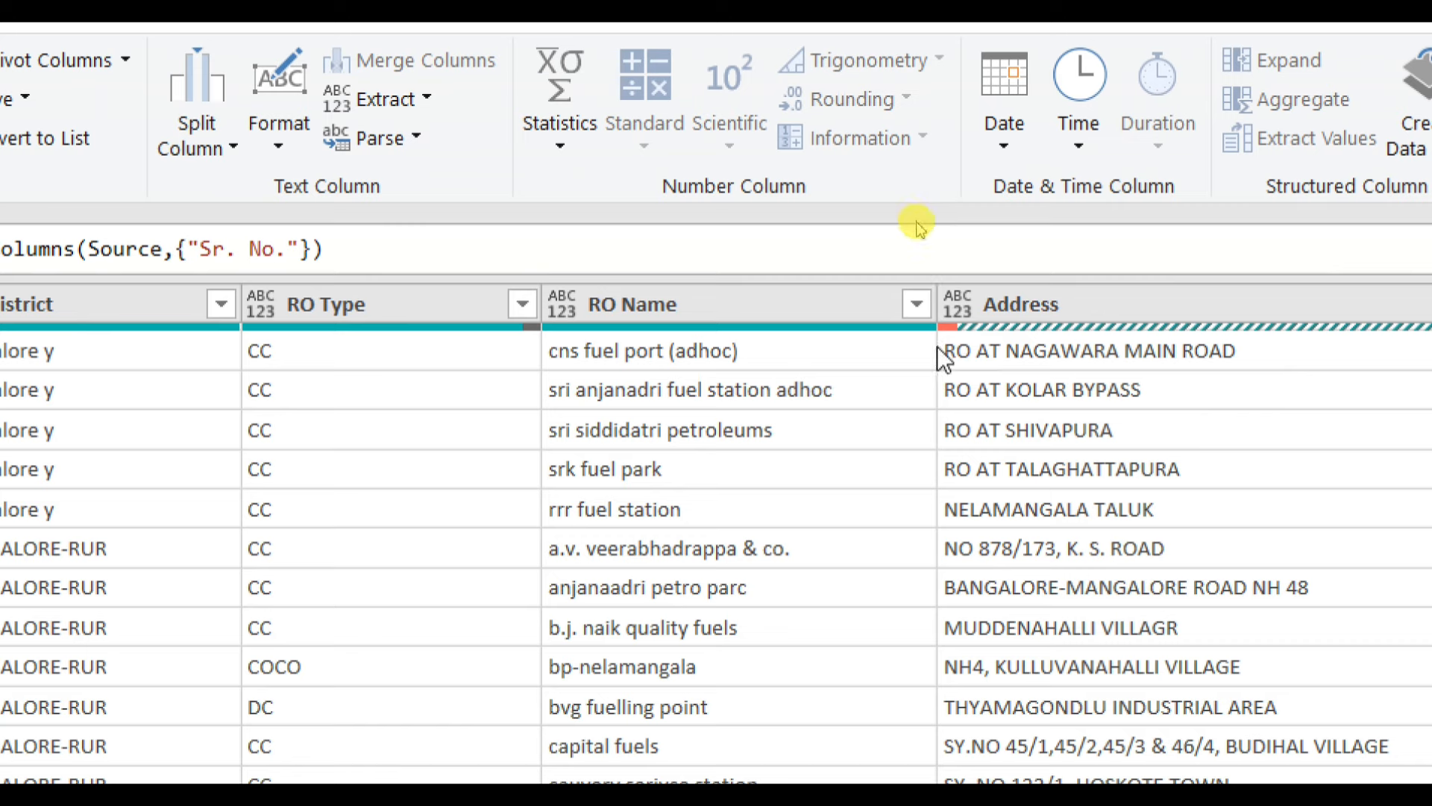
left_click(674, 361)
left_click(671, 393)
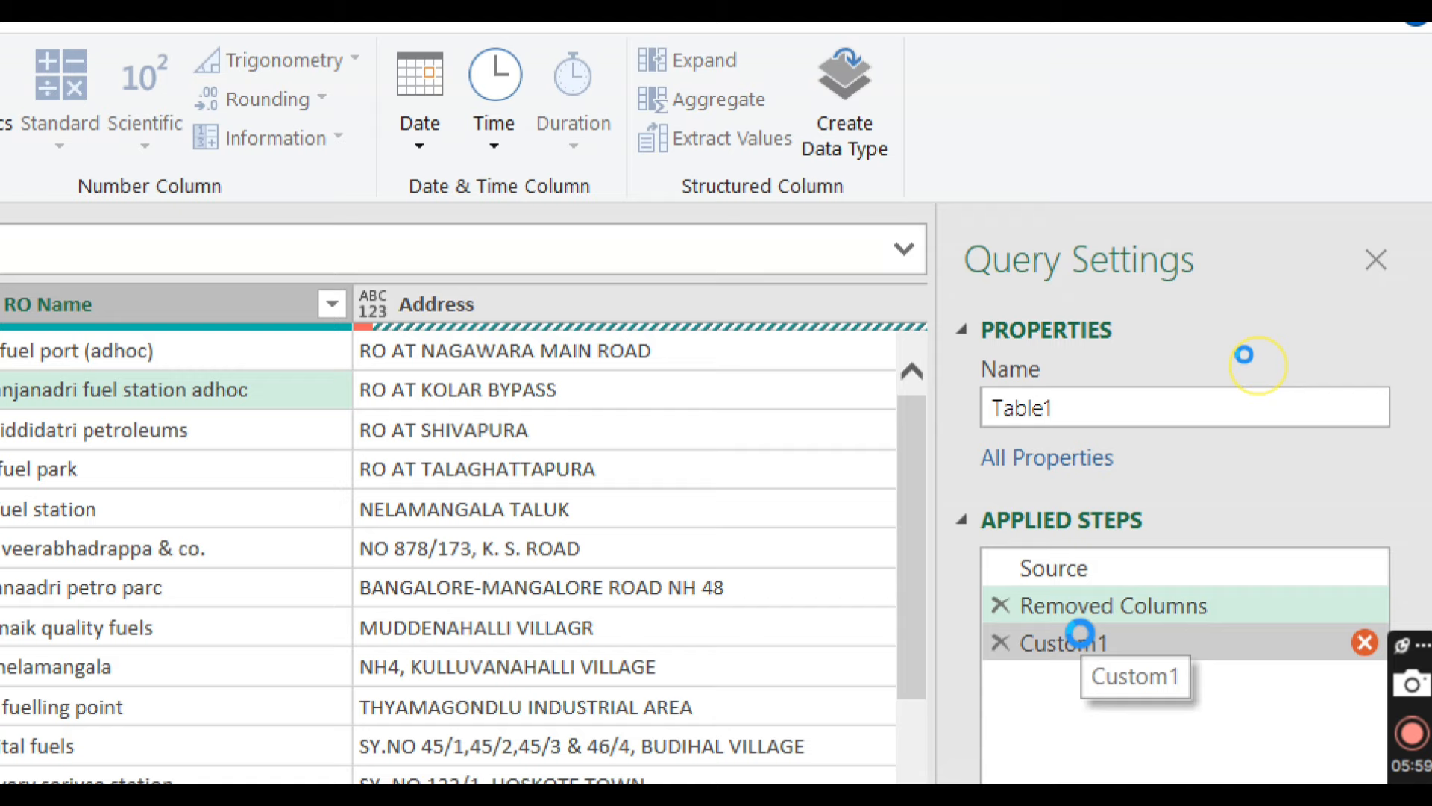
left_click(1080, 634)
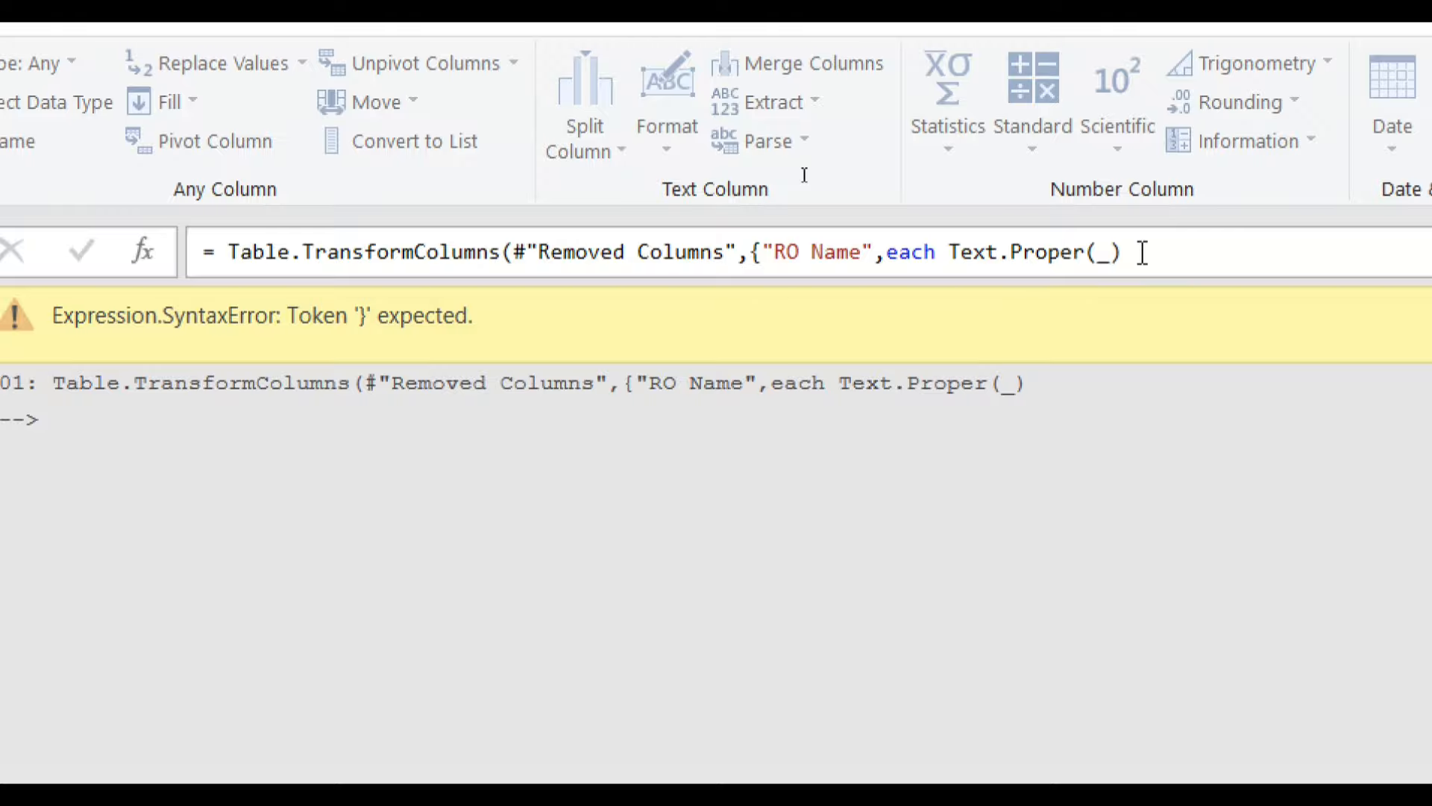
left_click(1170, 254)
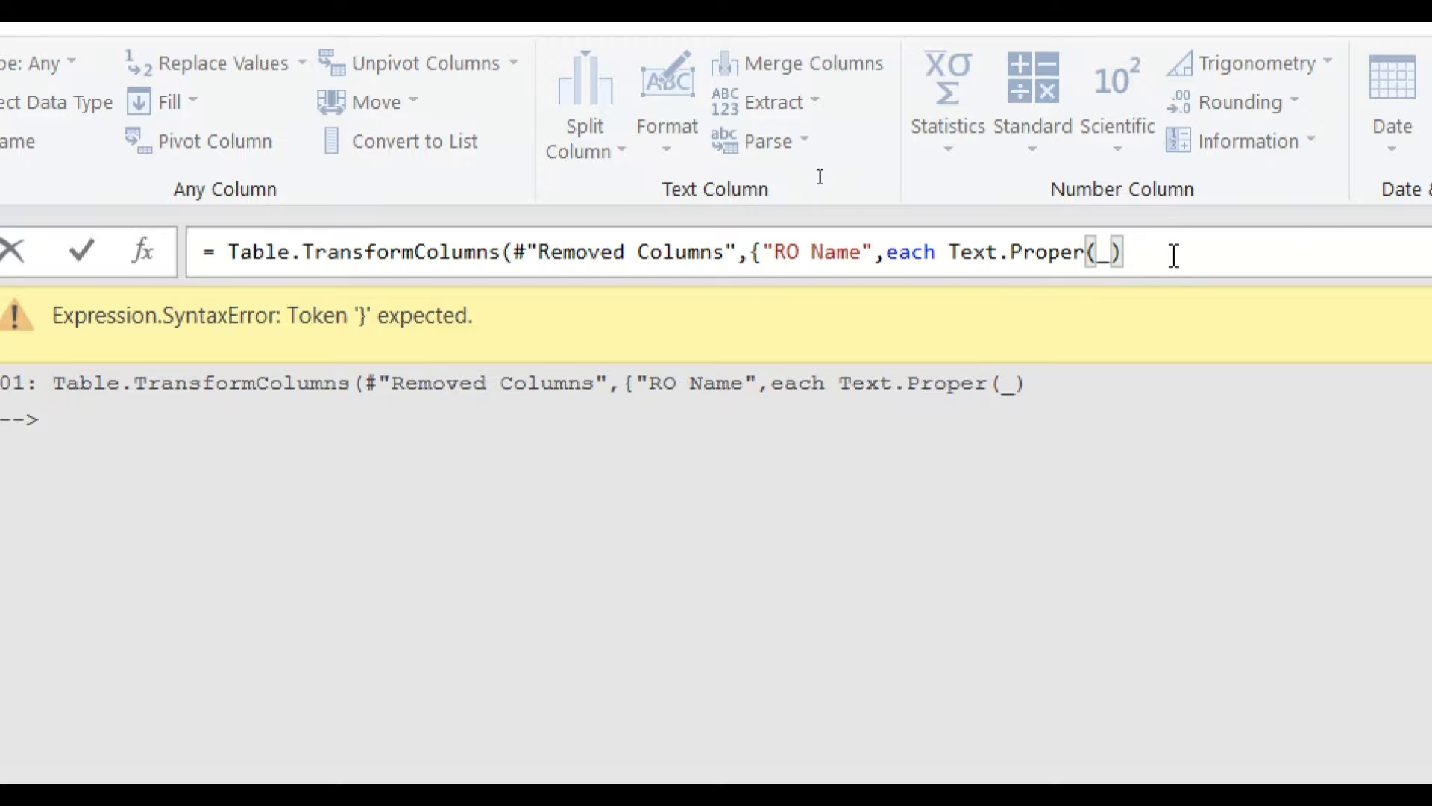
type("})")
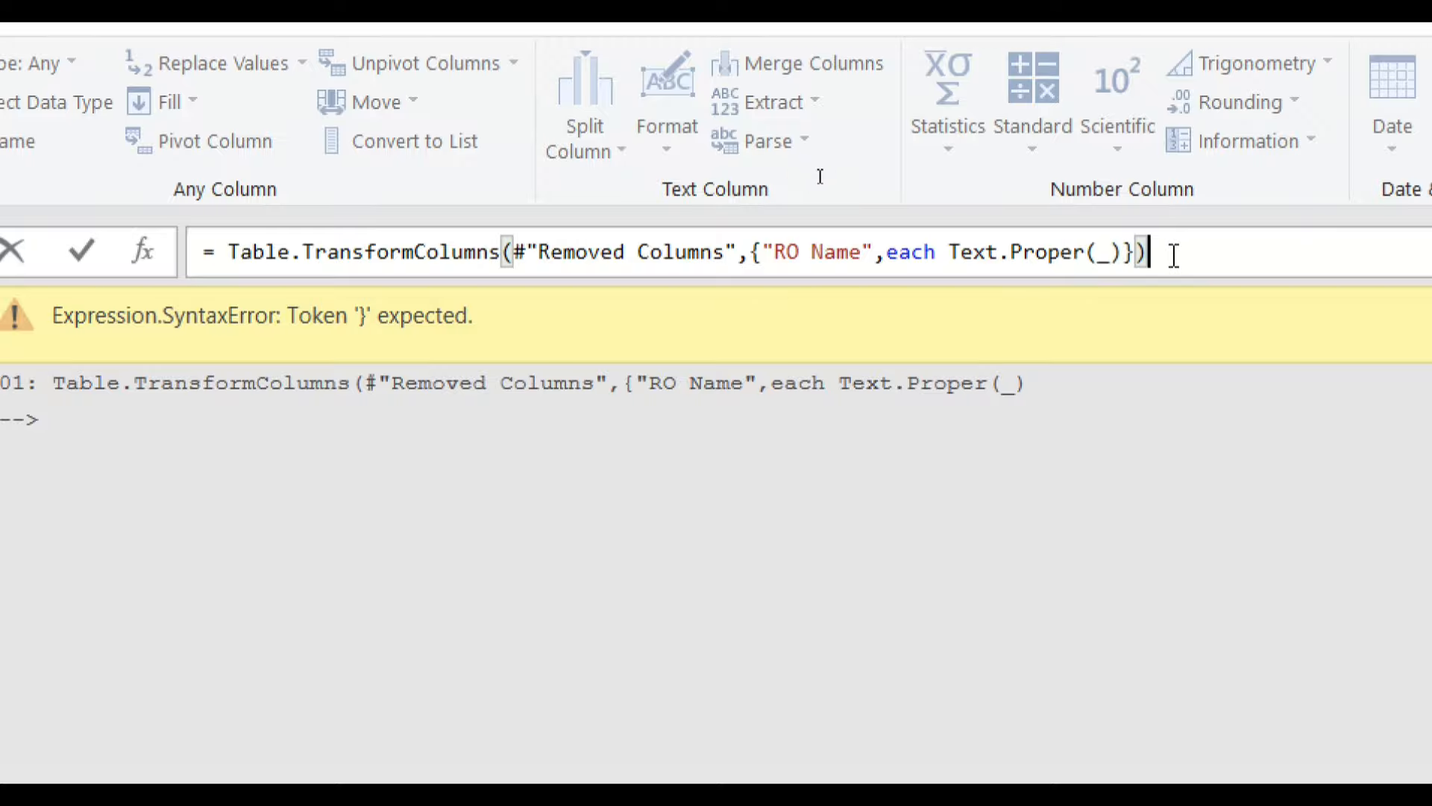
key("Return")
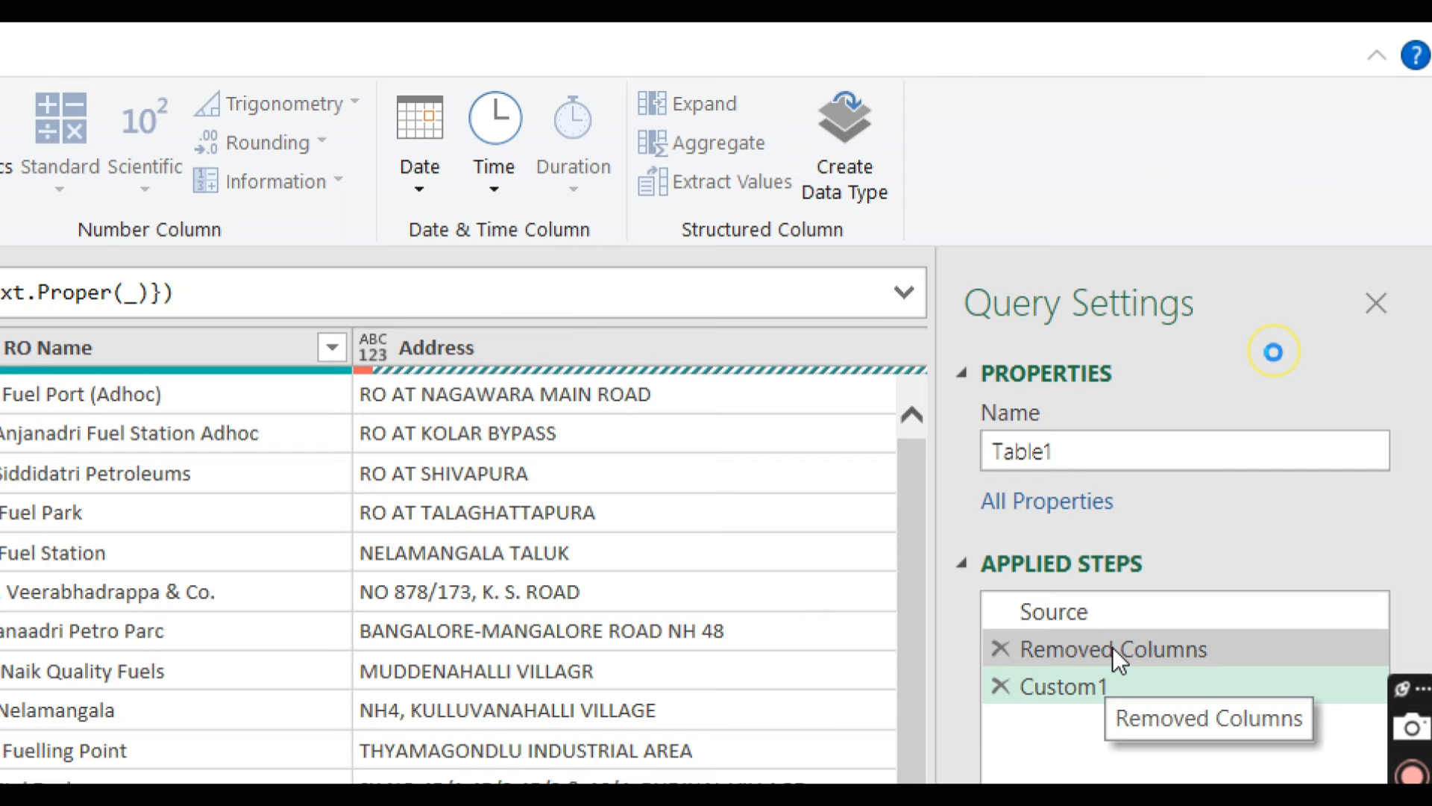
Compare the RO Name column between the Removed Columns and Custom1 steps, and review the text format options and remaining columns
left_click(1113, 647)
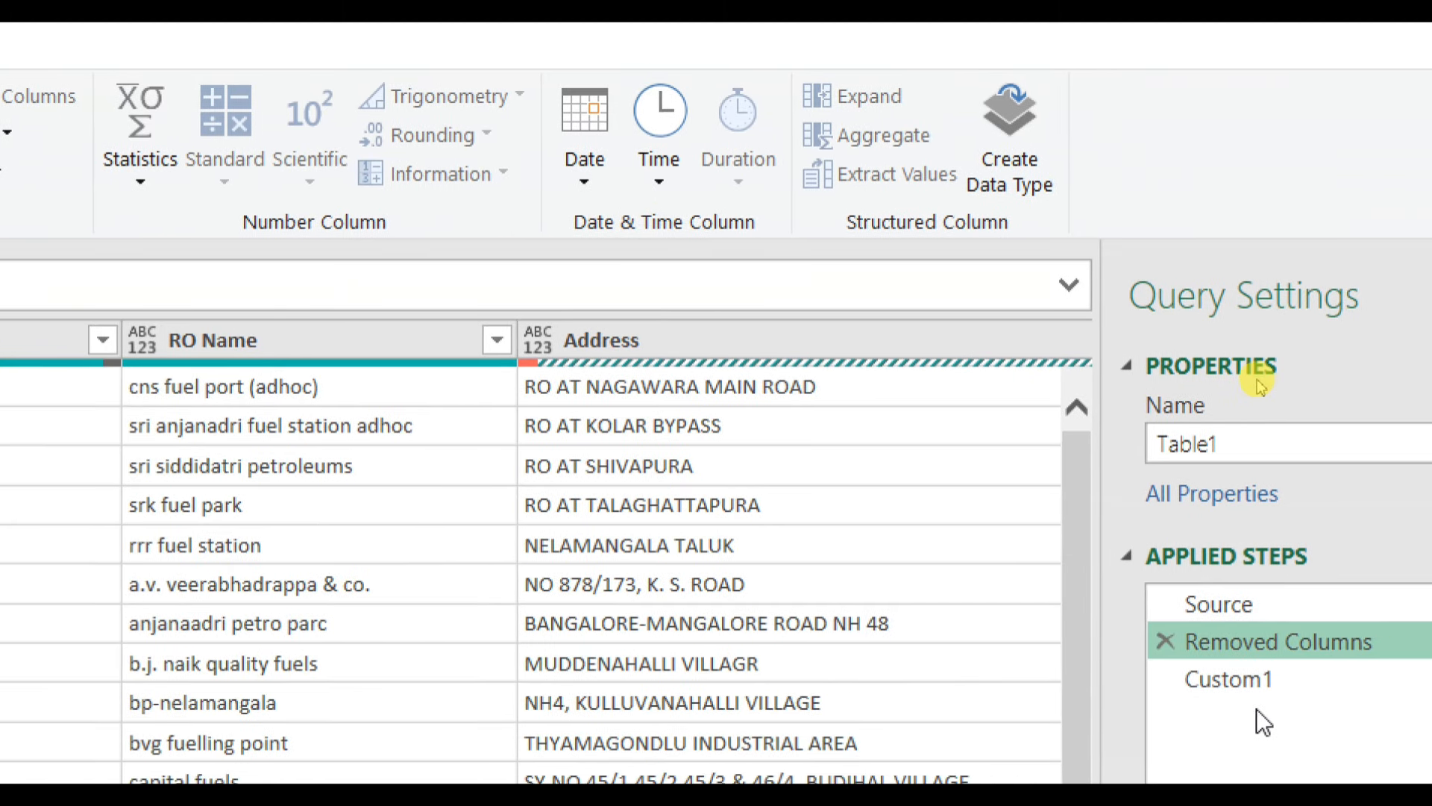
left_click(1302, 687)
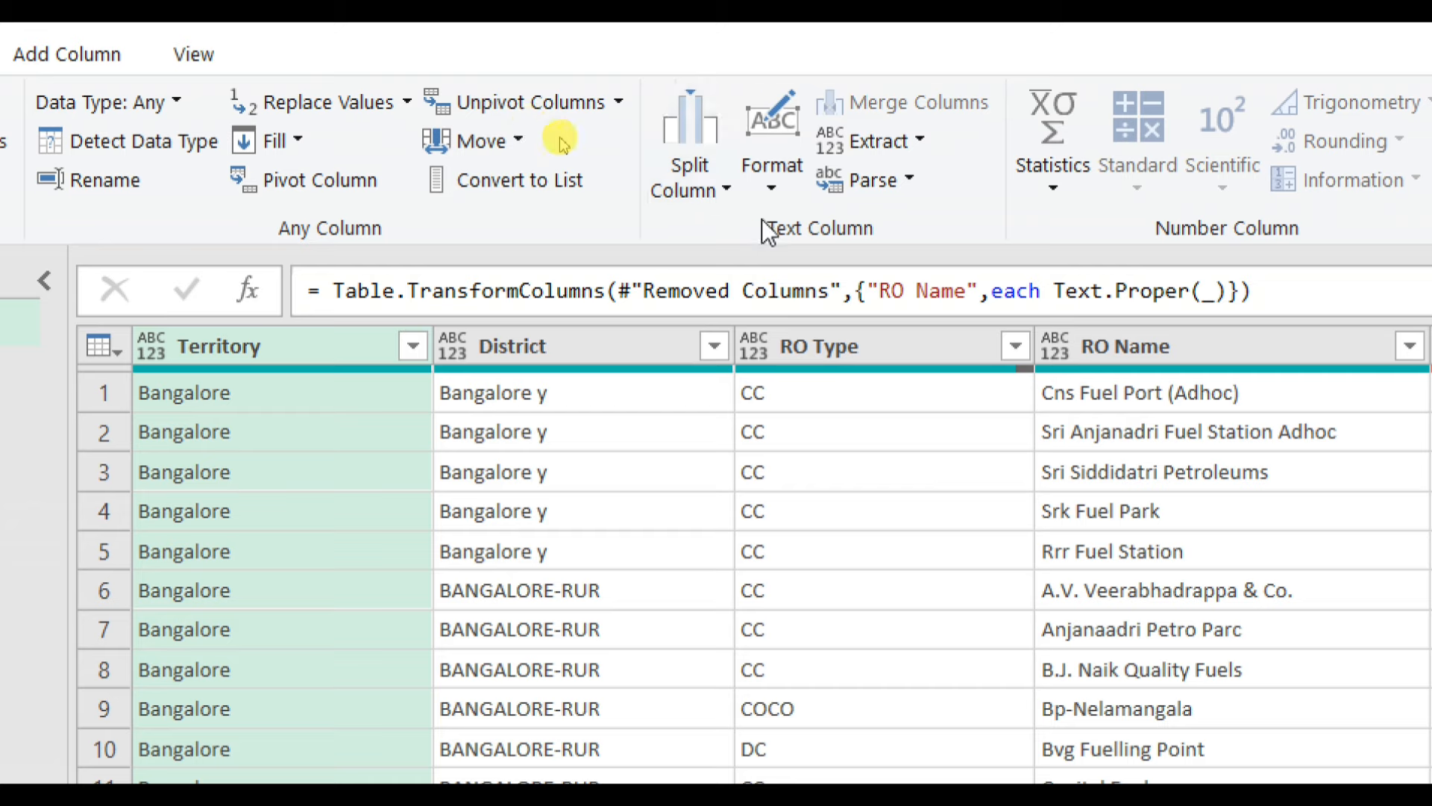
left_click(779, 185)
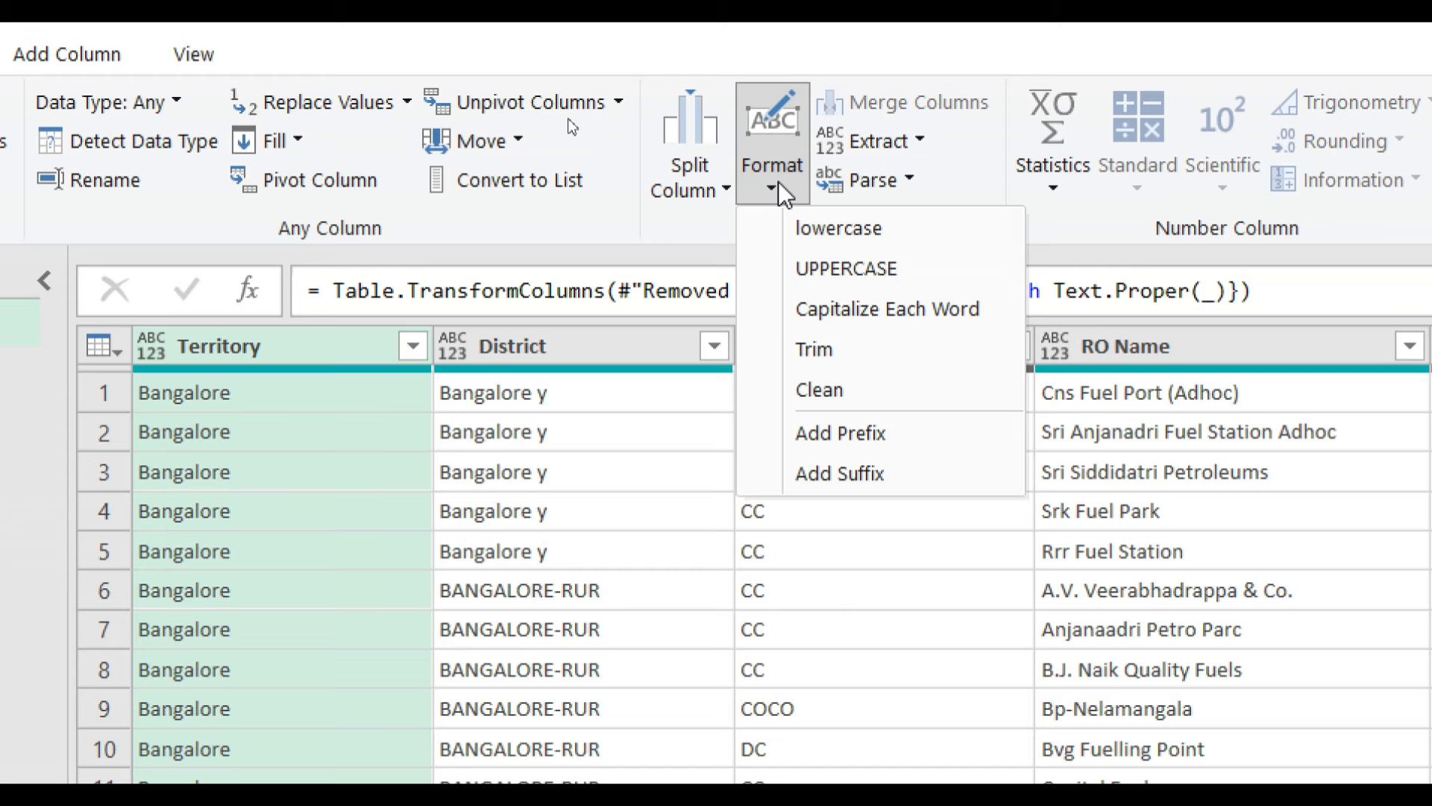
left_click(777, 181)
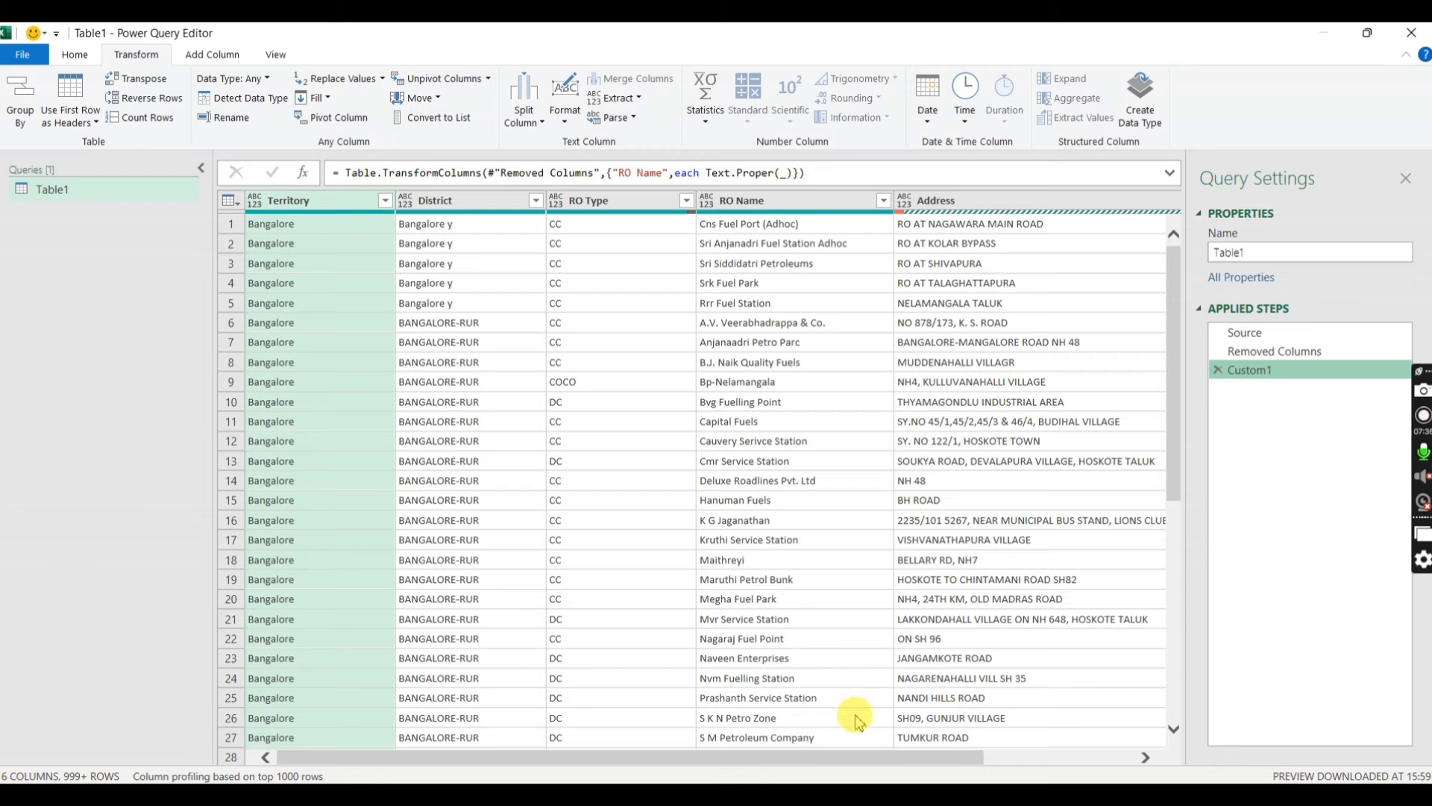
left_click_drag(869, 765, 1148, 758)
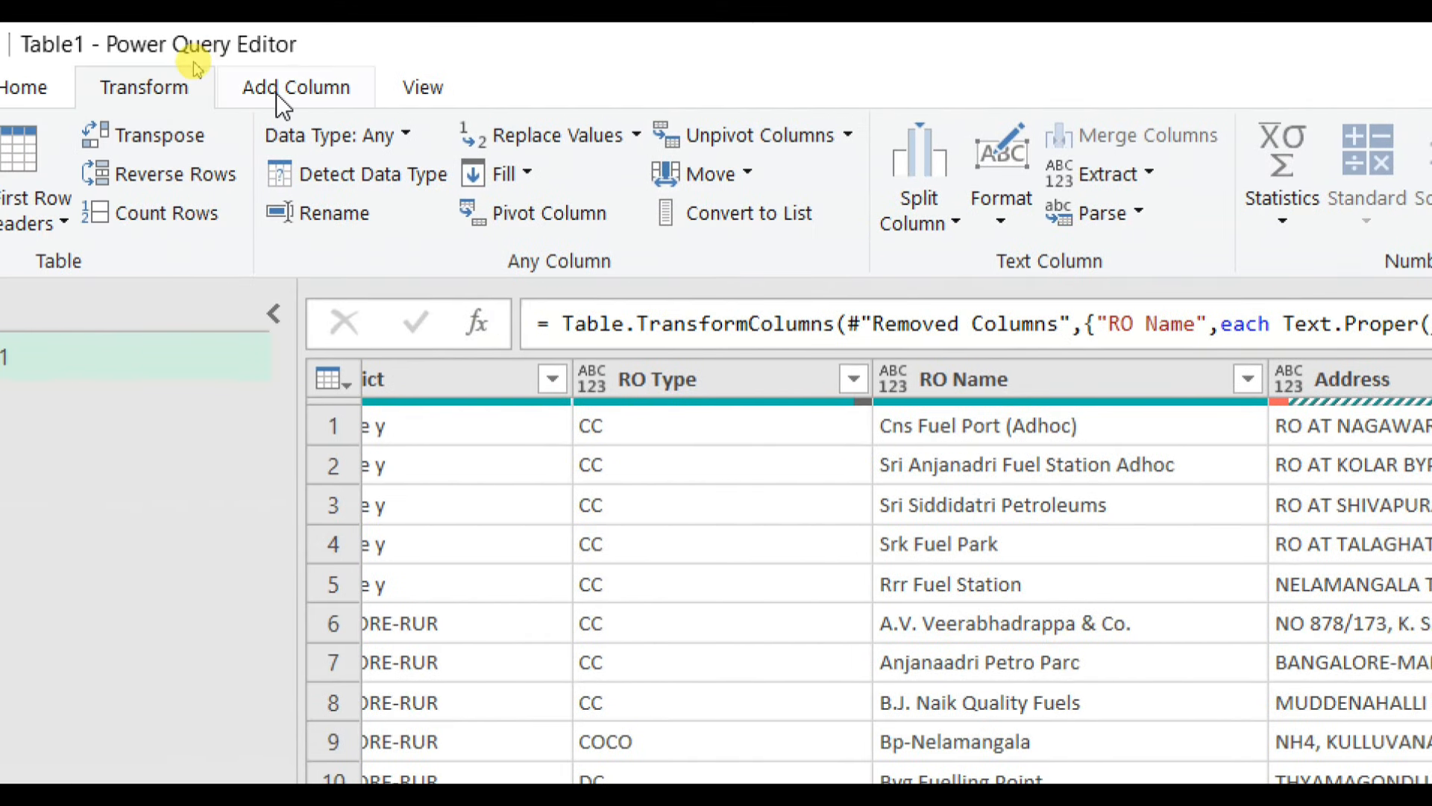
left_click(435, 85)
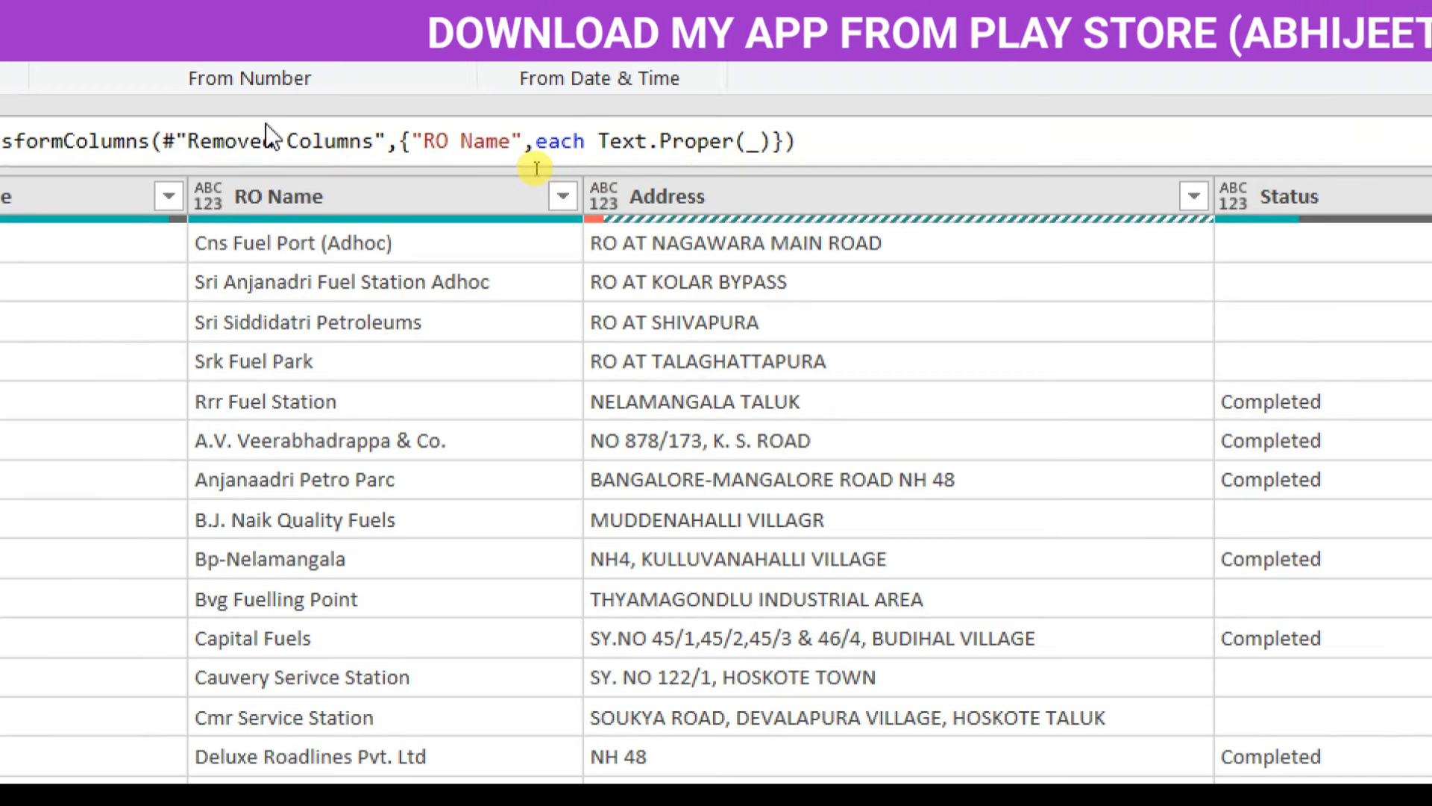
Remove the RO Name transformation from the Custom1 formula and replace it with an empty transformation list {}
left_click(838, 139)
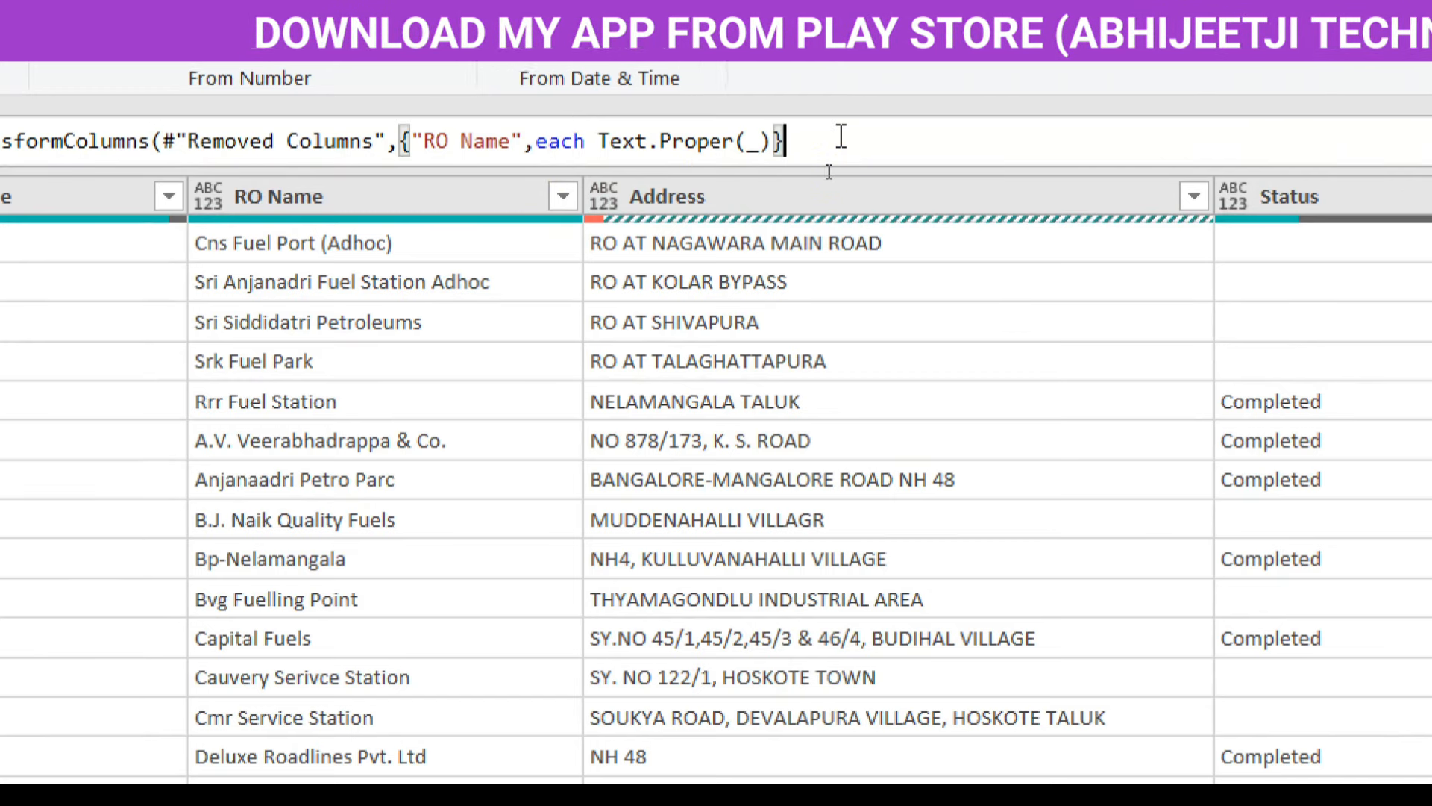
key("BackSpace")
key("BackSpace")
key("BackSpace")
key("BackSpace")
key("BackSpace")
key("BackSpace")
key("BackSpace")
key("BackSpace")
key("BackSpace")
key("BackSpace")
key("BackSpace")
key("BackSpace")
key("BackSpace")
key("BackSpace")
key("BackSpace")
key("BackSpace")
key("BackSpace")
key("BackSpace")
key("BackSpace")
key("BackSpace")
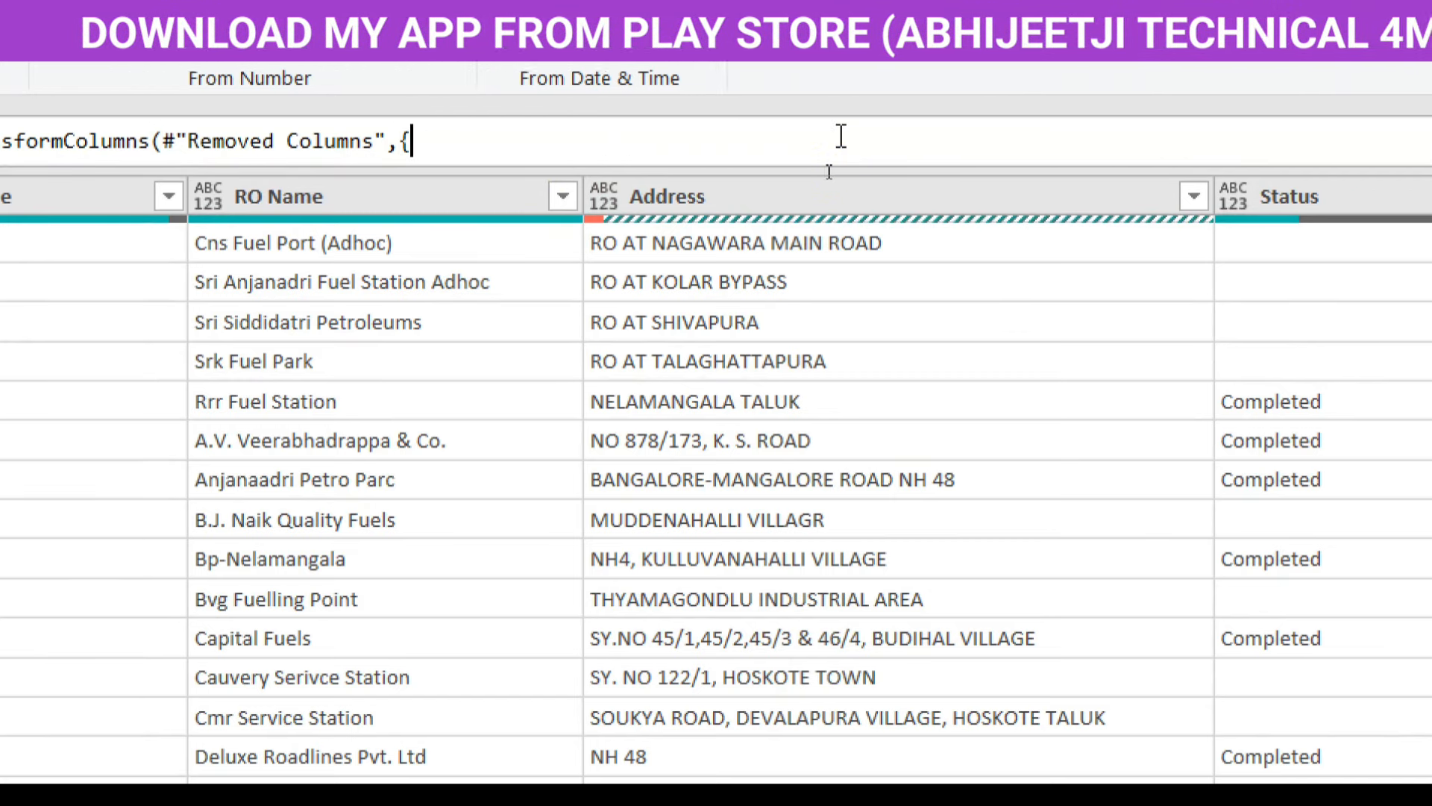
type(",")
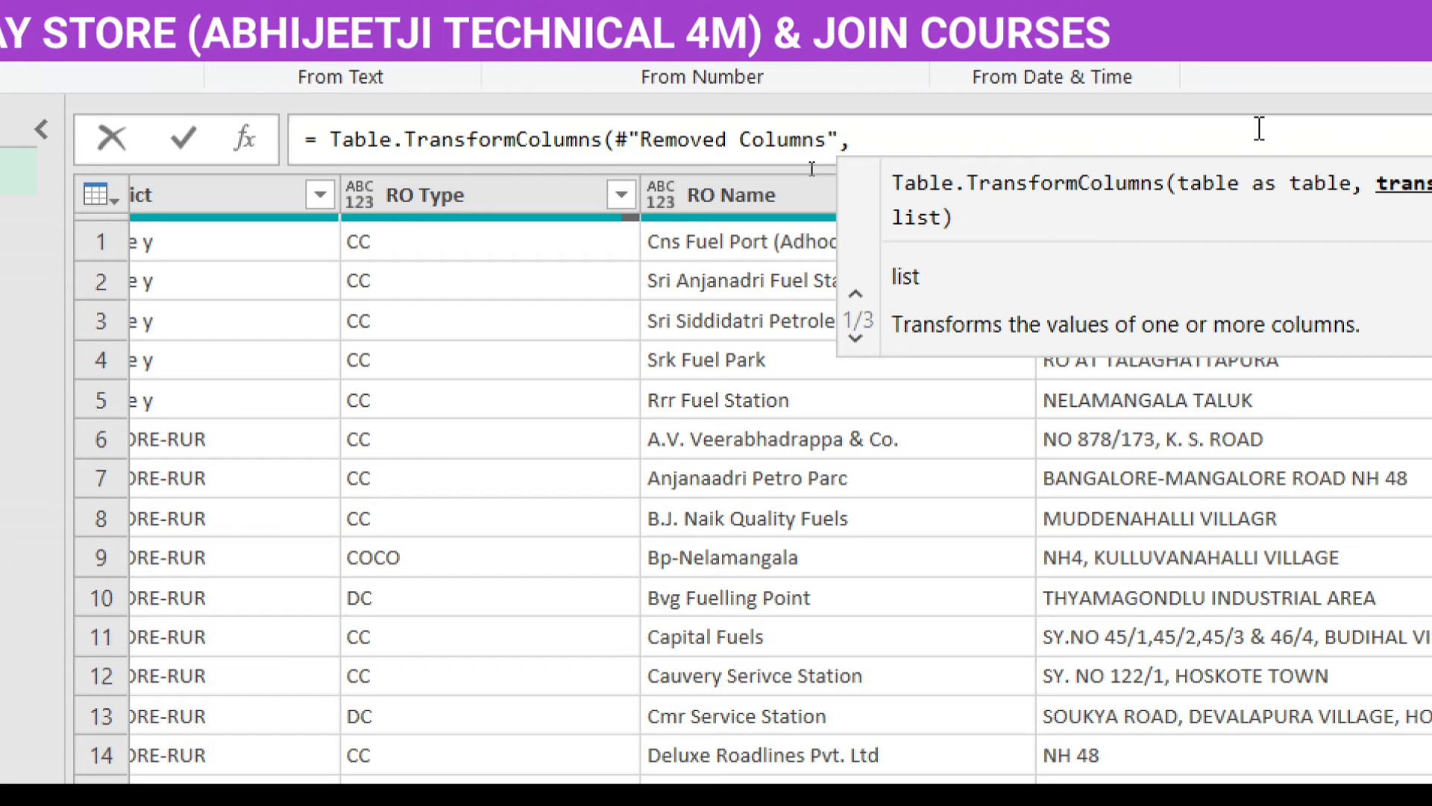
type("{")
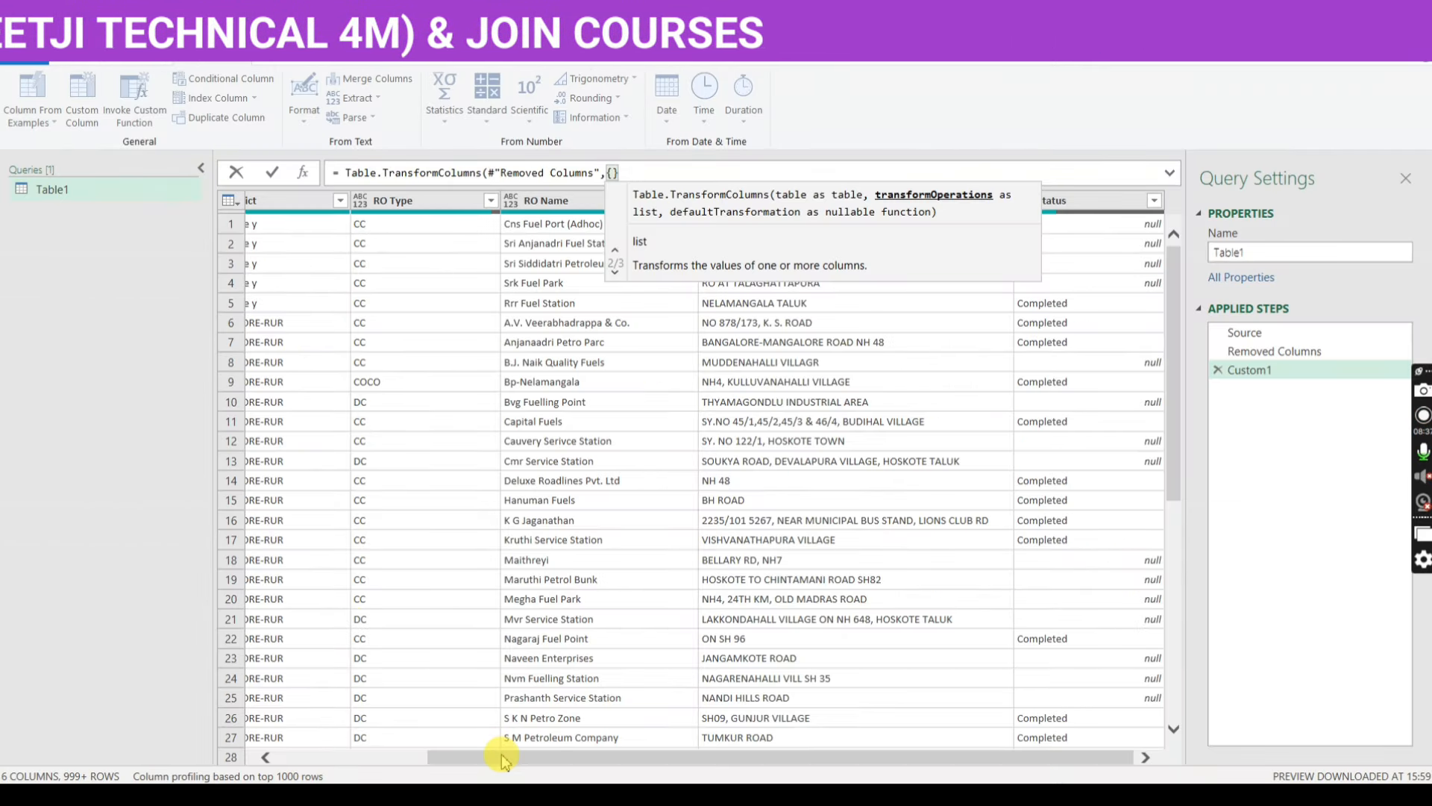
key("Return")
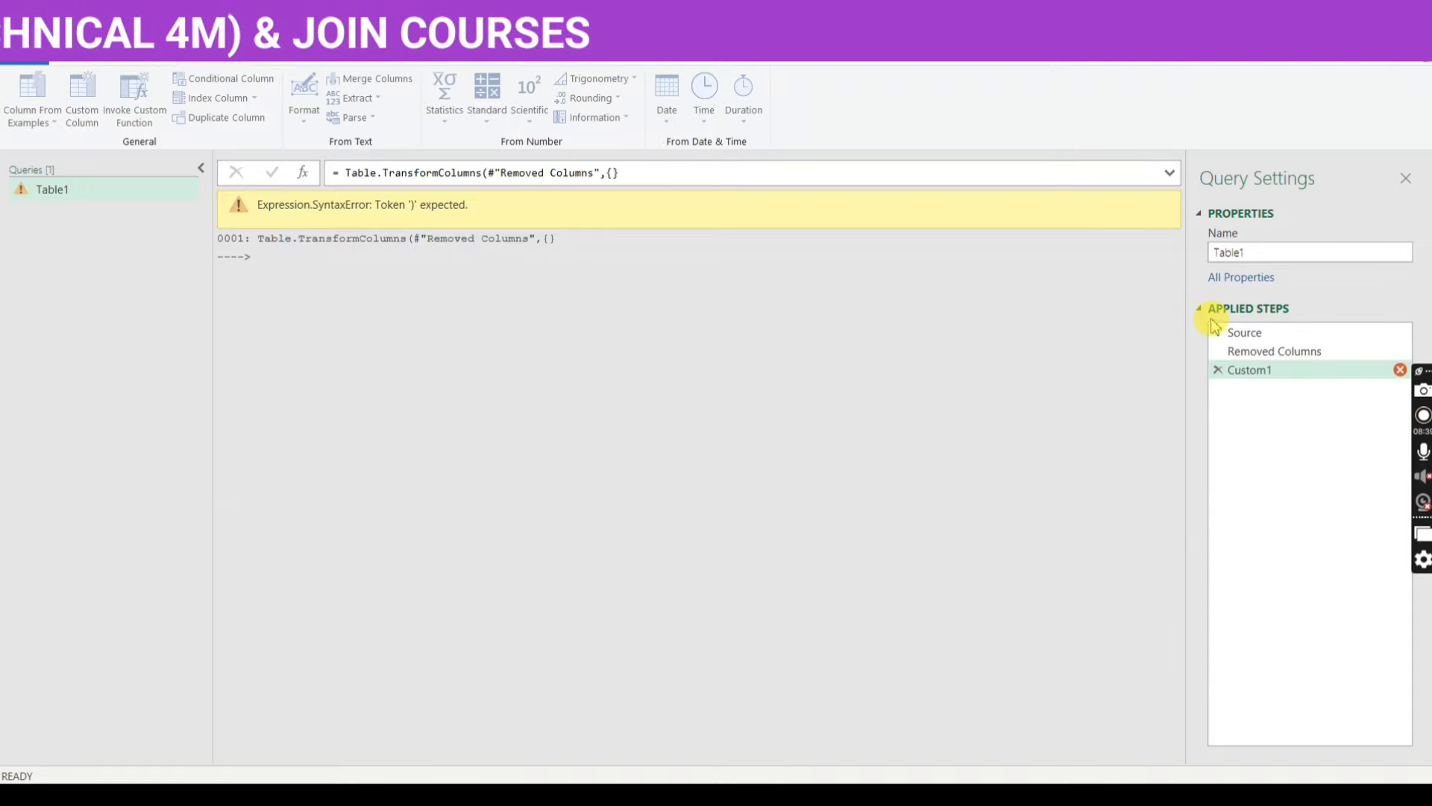
Check the column names in the Removed Columns step and start the Custom1 transformation list with "Territory" followed by a comma
left_click(1265, 352)
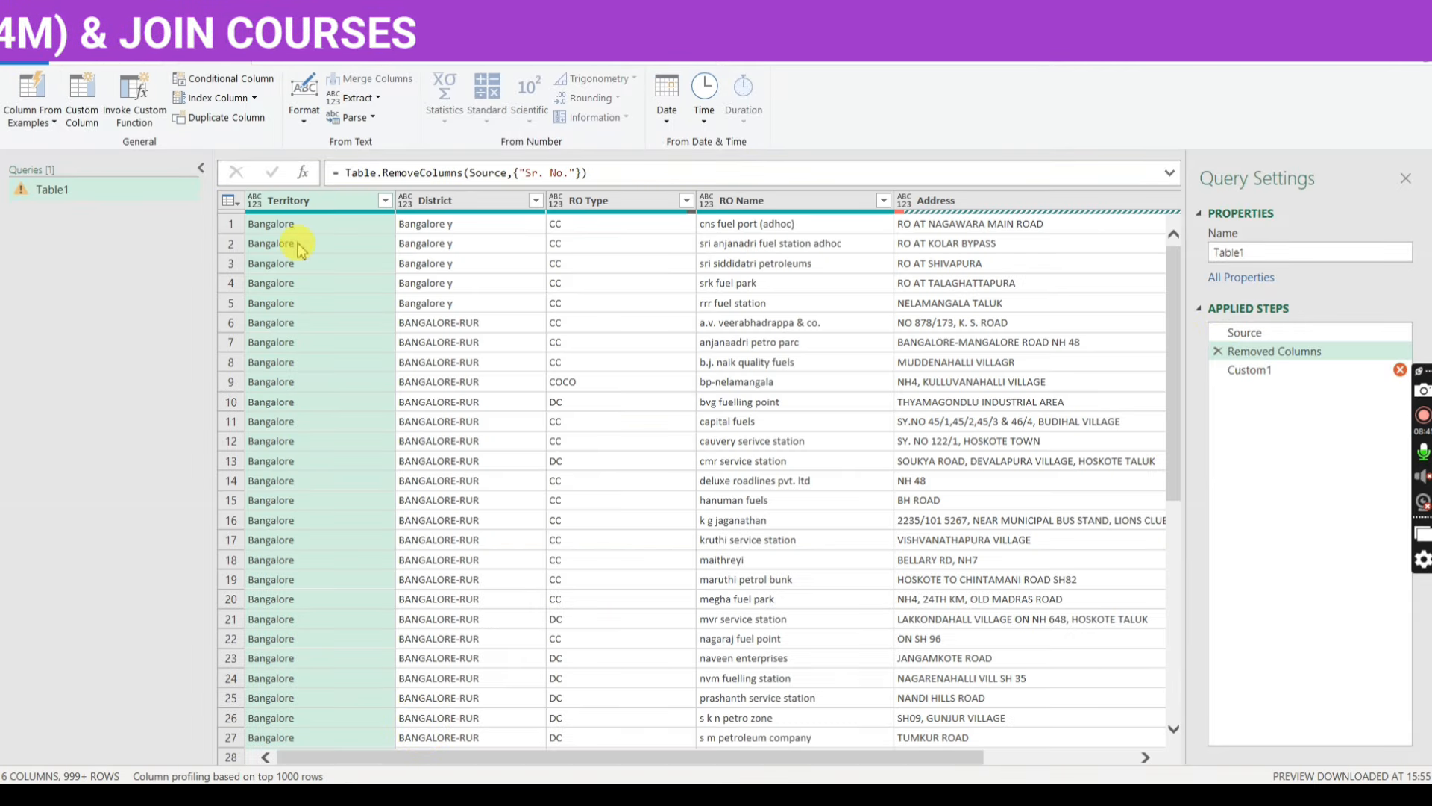
left_click(1249, 370)
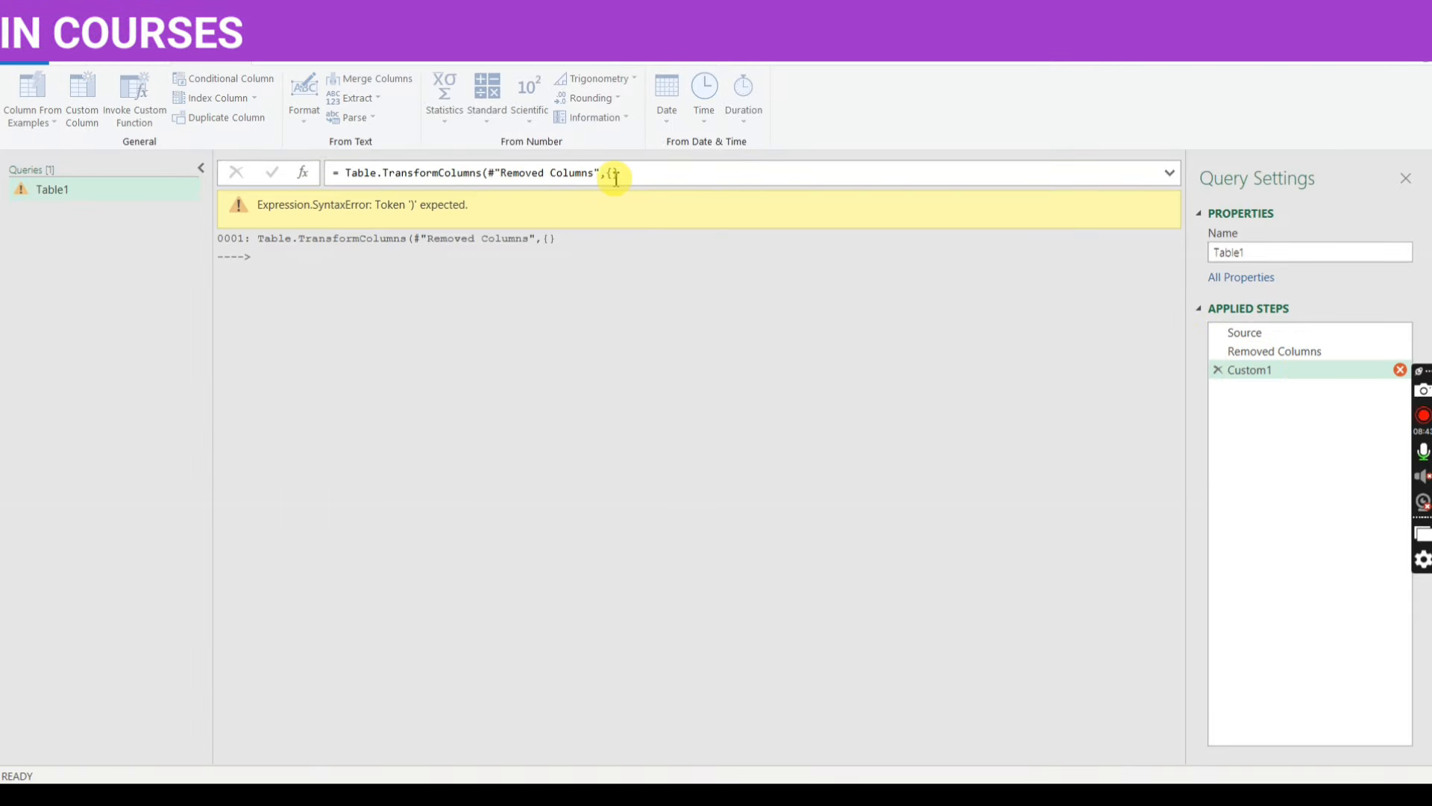
left_click(619, 175)
type("\"")
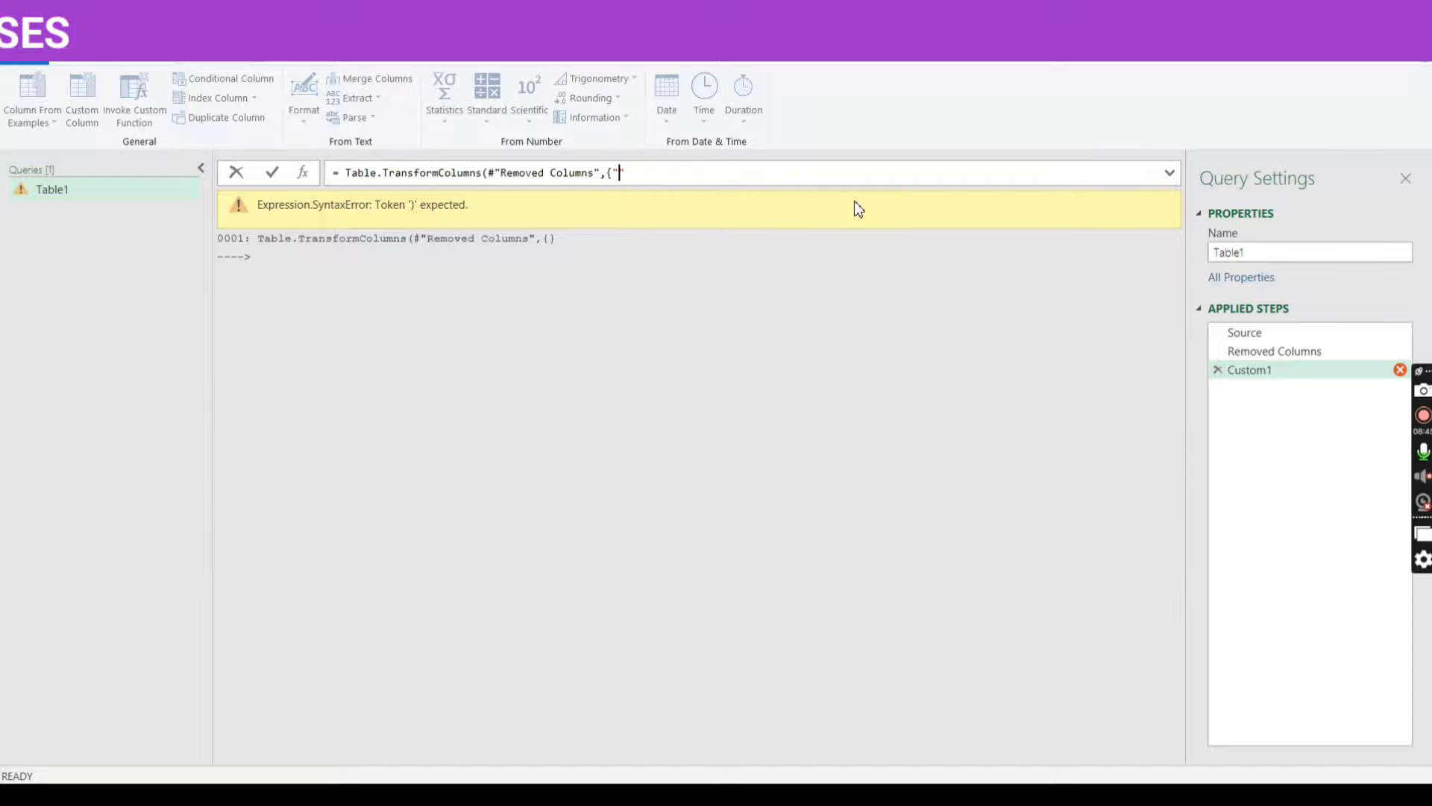
type("Territory")
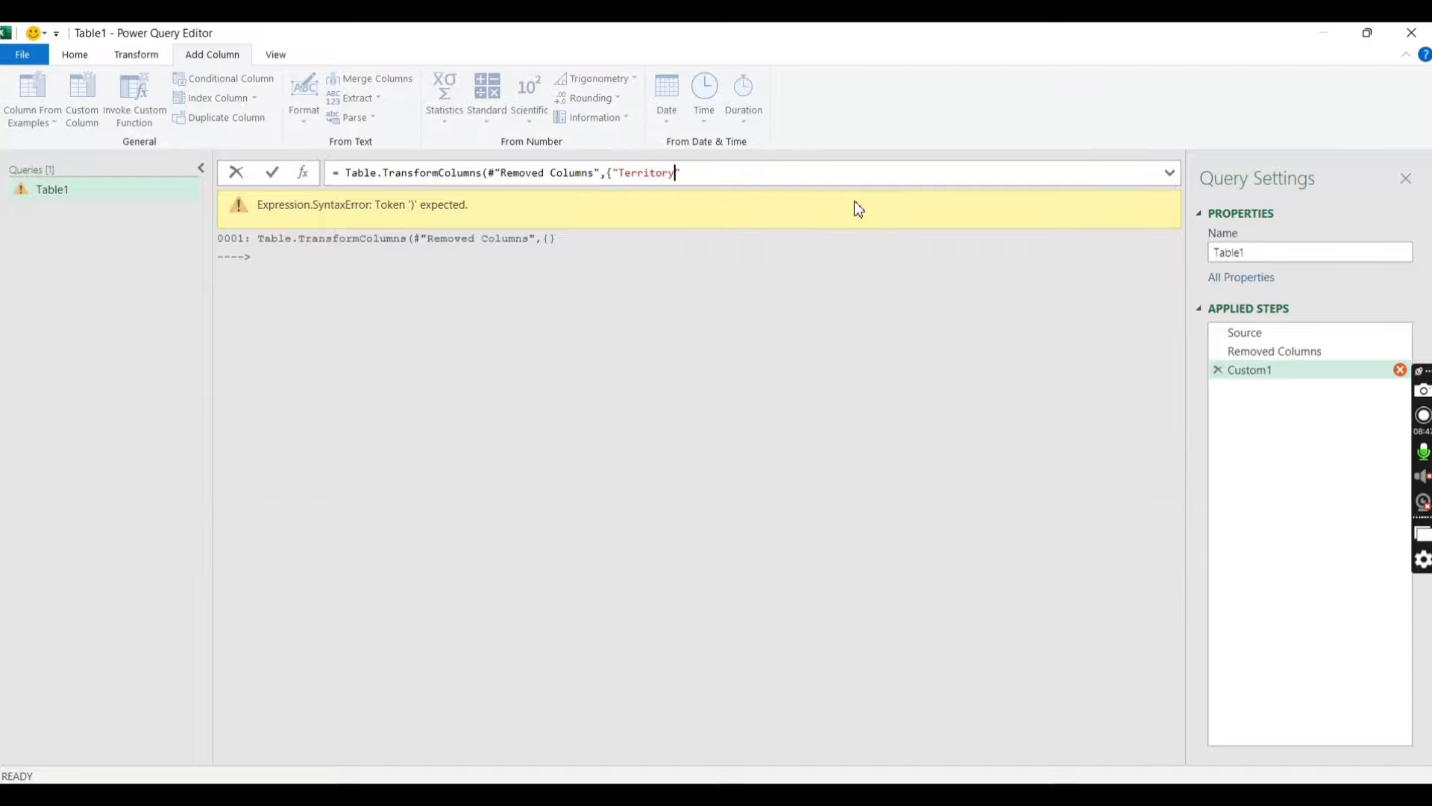
type("\",")
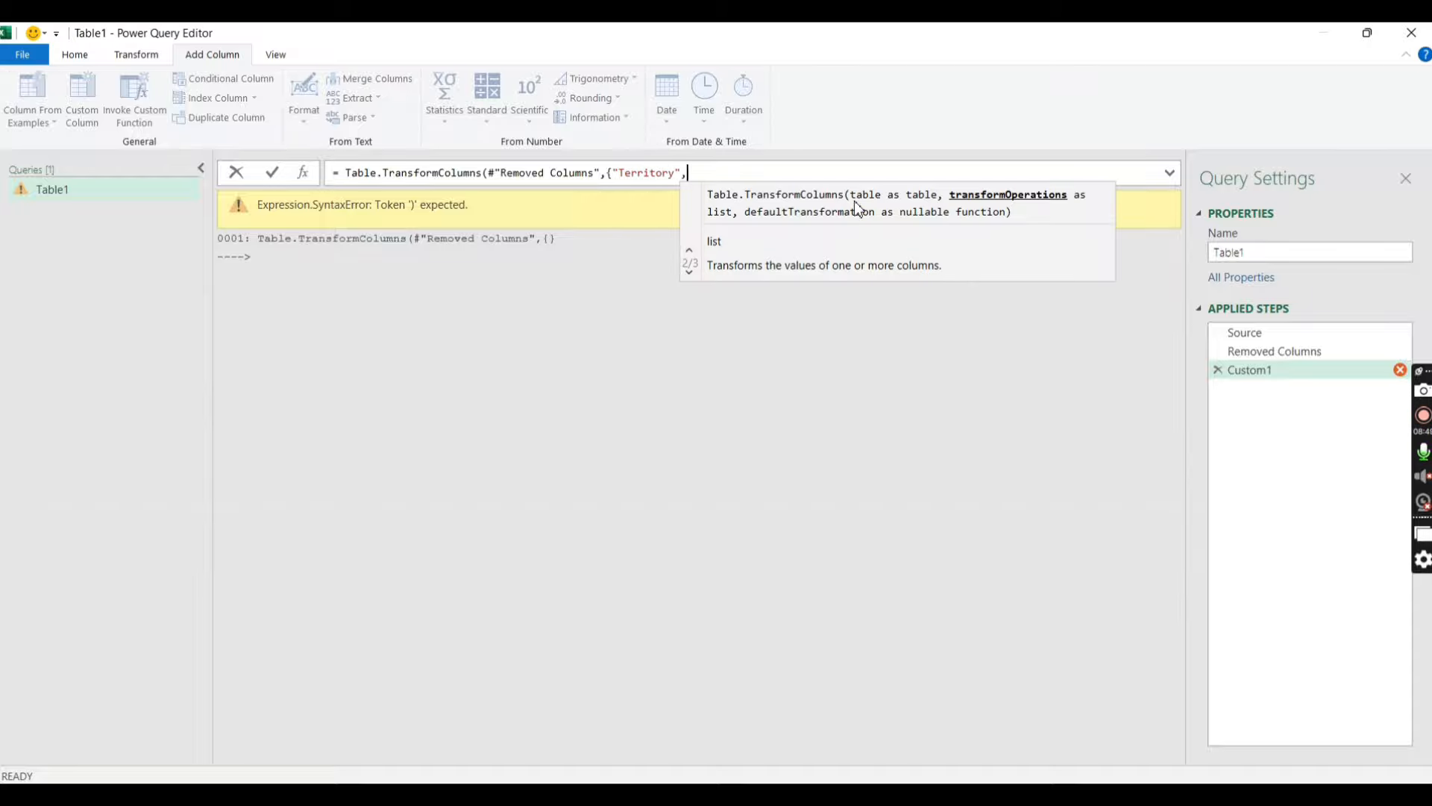
Enter each Text.Upper(_) as the Territory transformation, close the list's brace, and add a comma for the default transformation argument
type("eac")
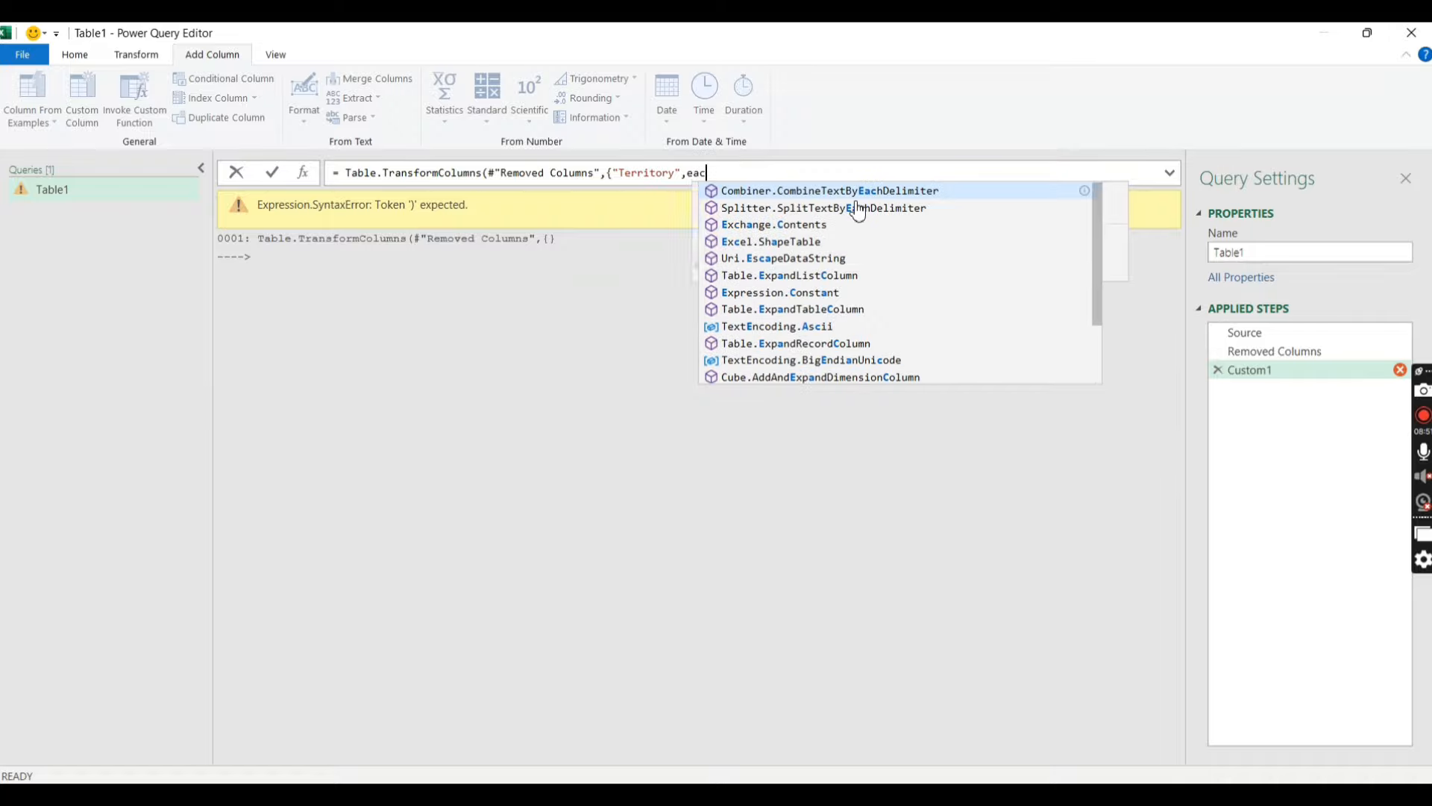
type("h")
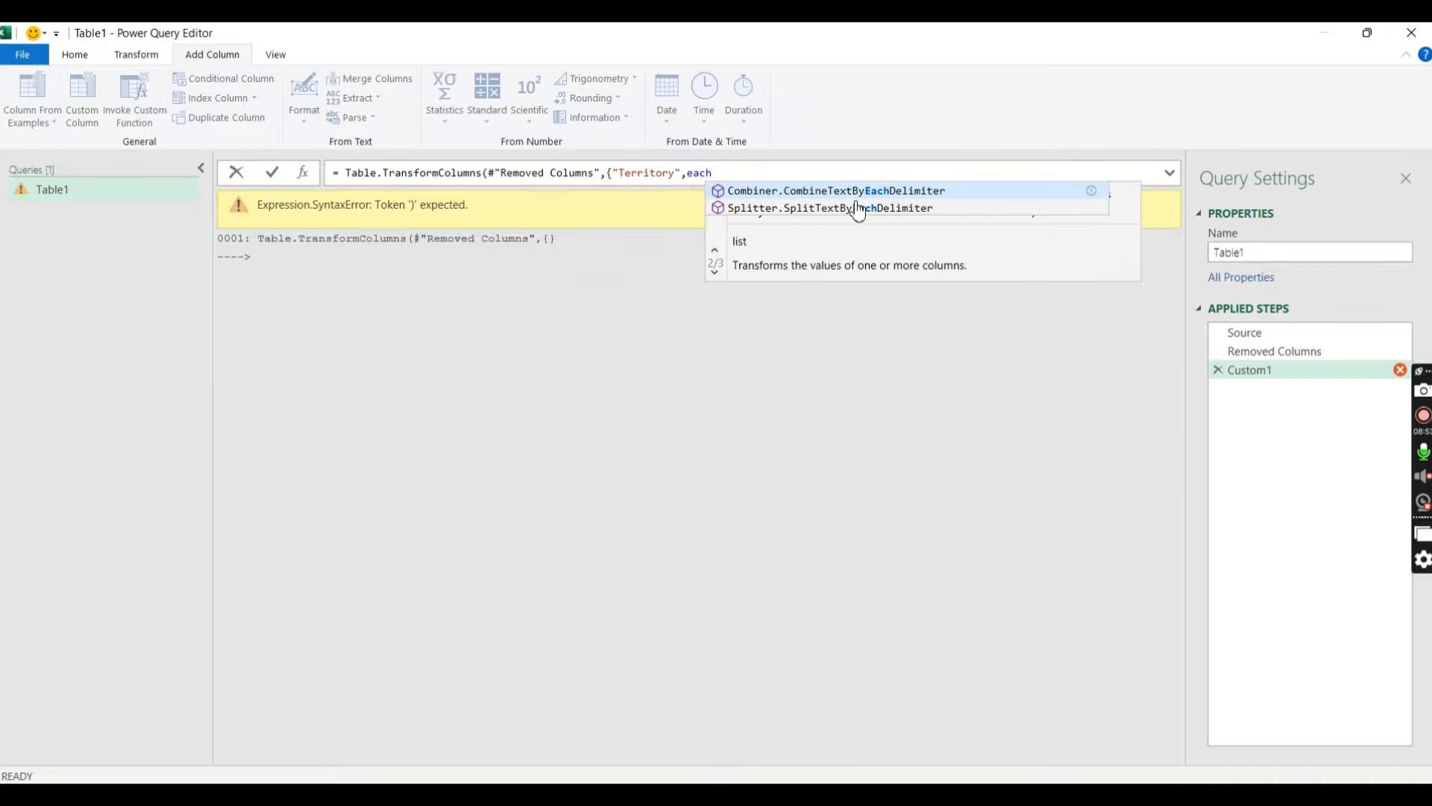
type(" textup")
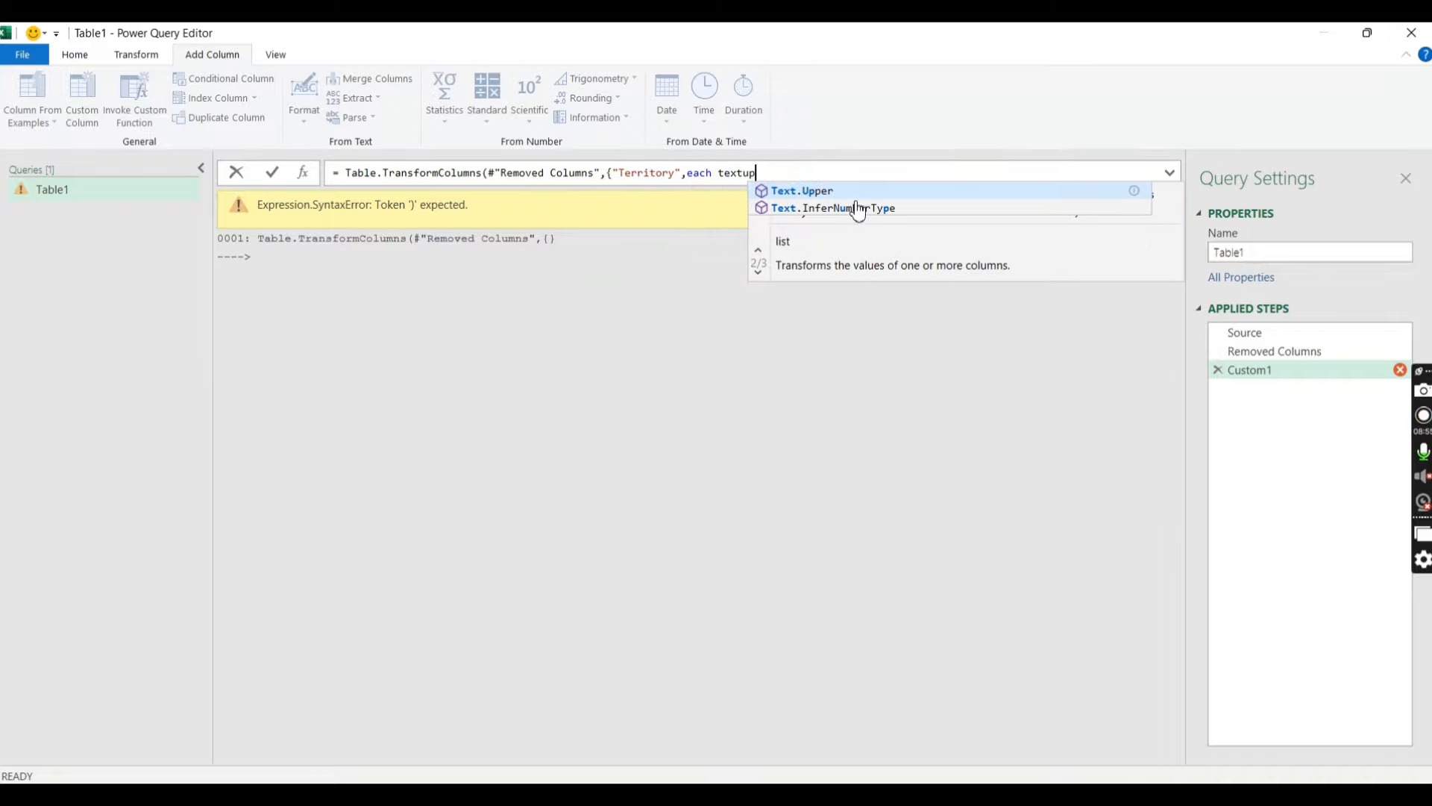
key("Tab")
type("(_")
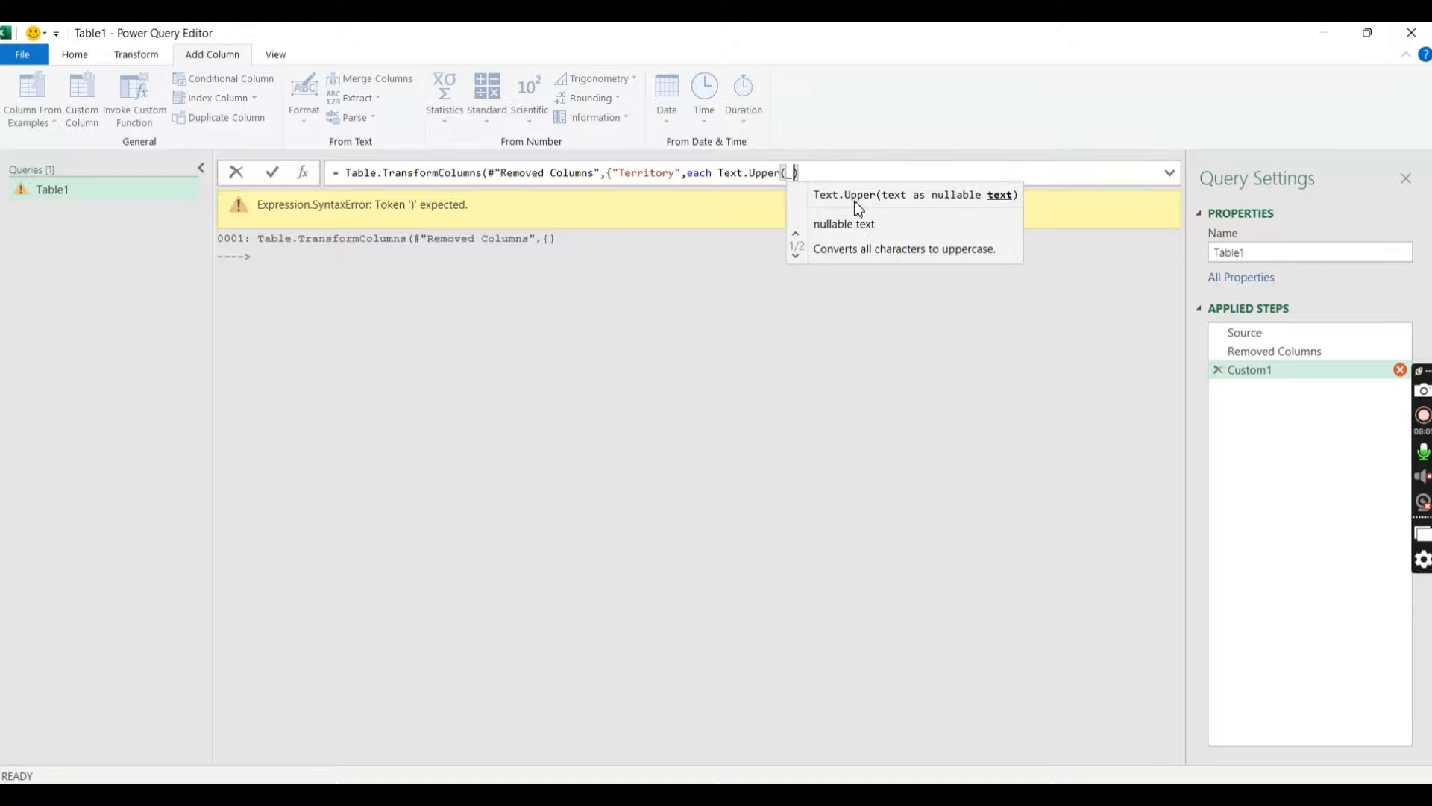
type(")}")
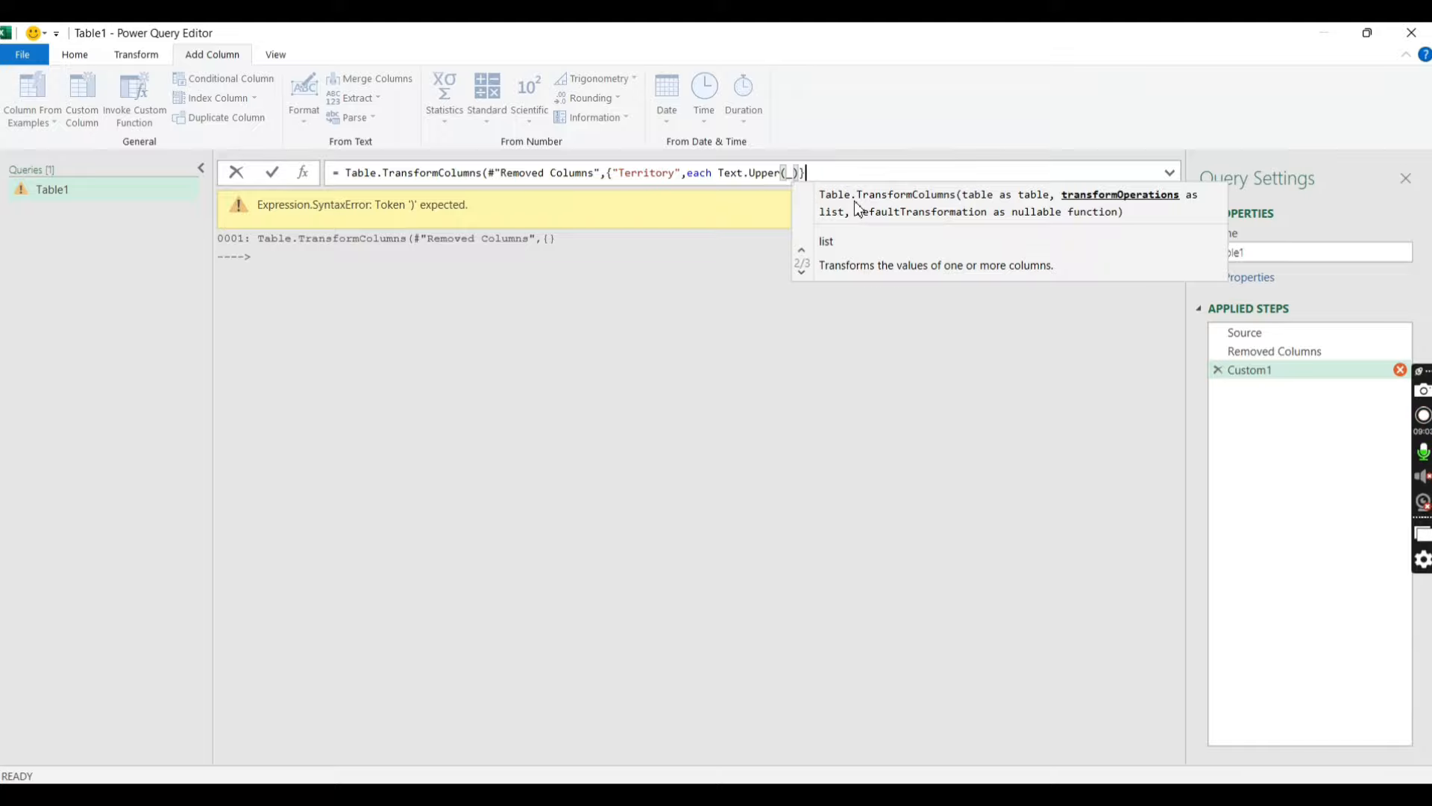
type(",")
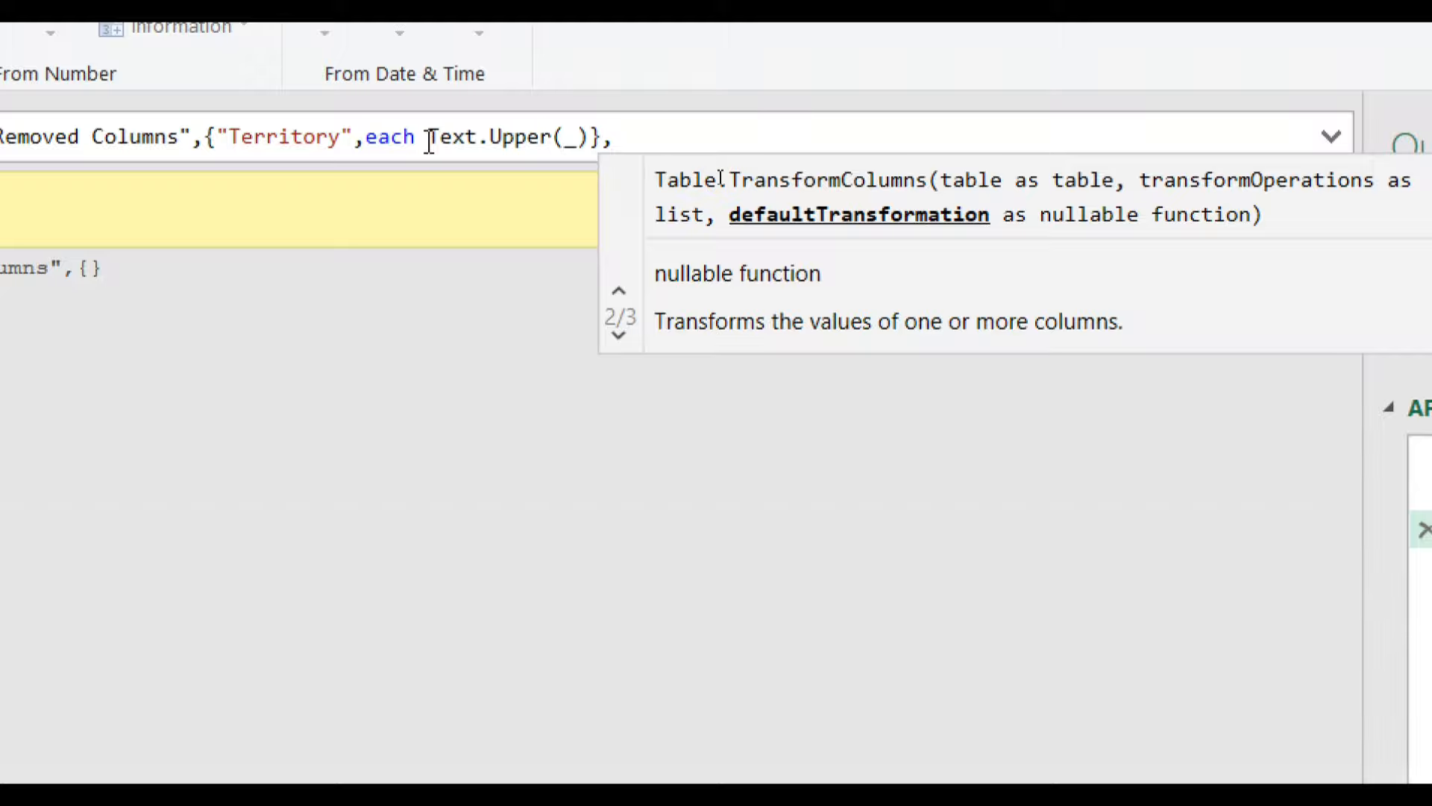
left_click(645, 174)
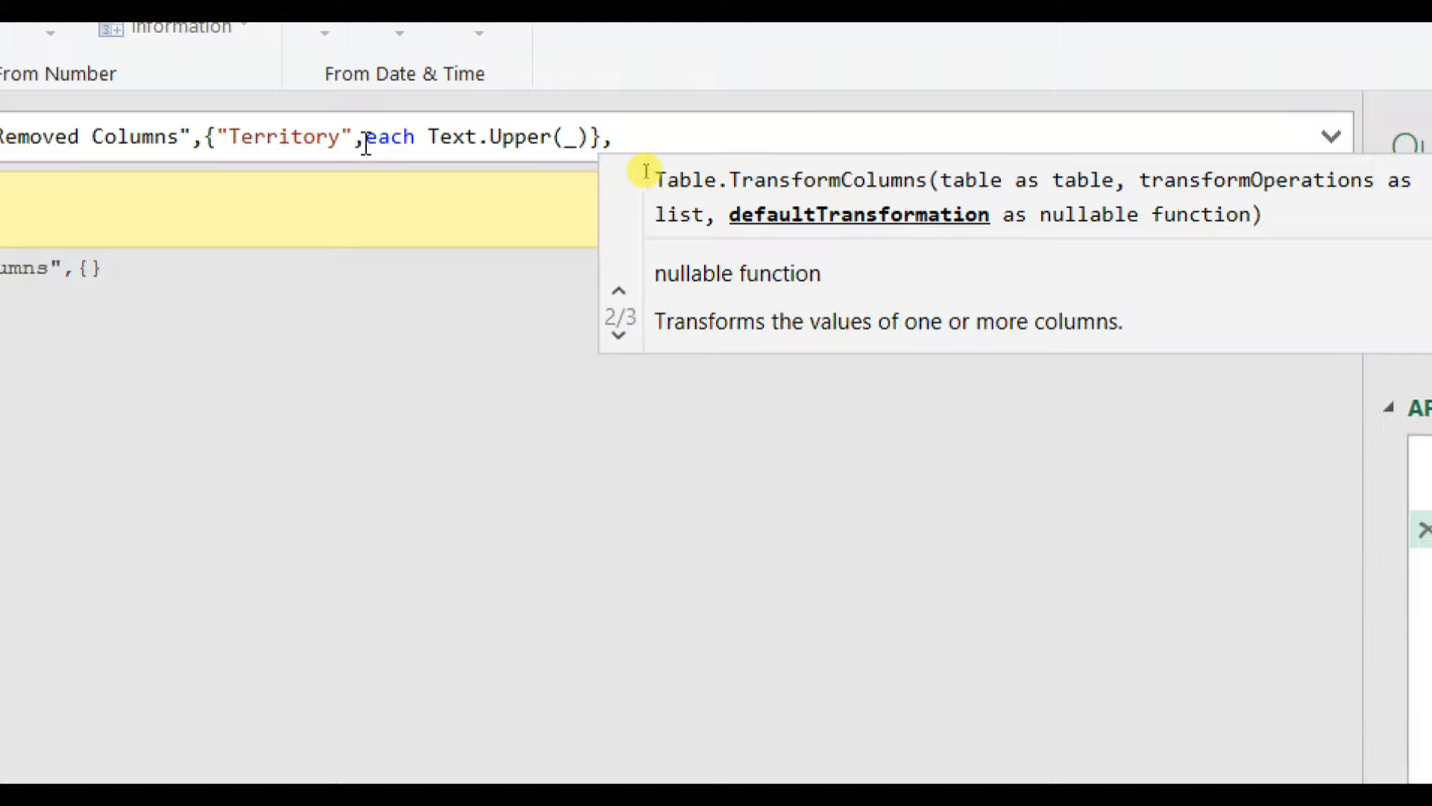